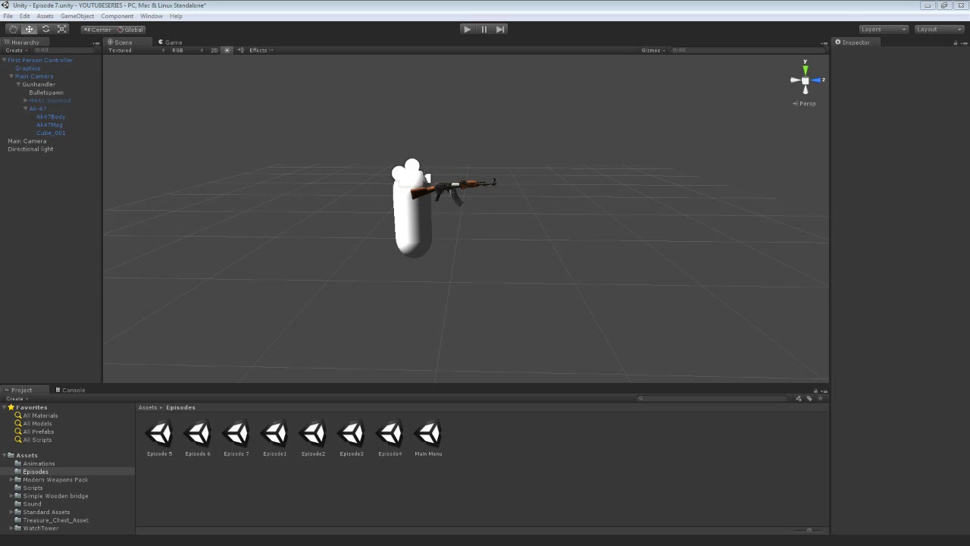
- Examine the first-person player capsule, its camera and the AK-47 in the scene from several angles
alt+drag(488, 173, 477, 218)
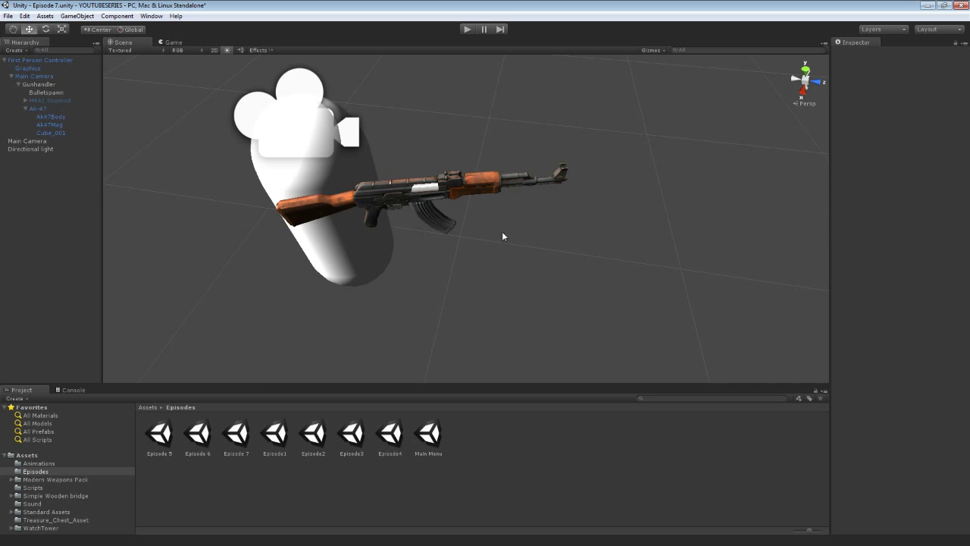
alt+drag(505, 235, 690, 272)
alt+scroll(442, 173, down, 3)
alt+scroll(442, 173, up, 3)
alt+scroll(441, 173, down, 2)
alt+scroll(401, 227, down, 4)
key(s)
right_drag(474, 230, 526, 194)
key(w)
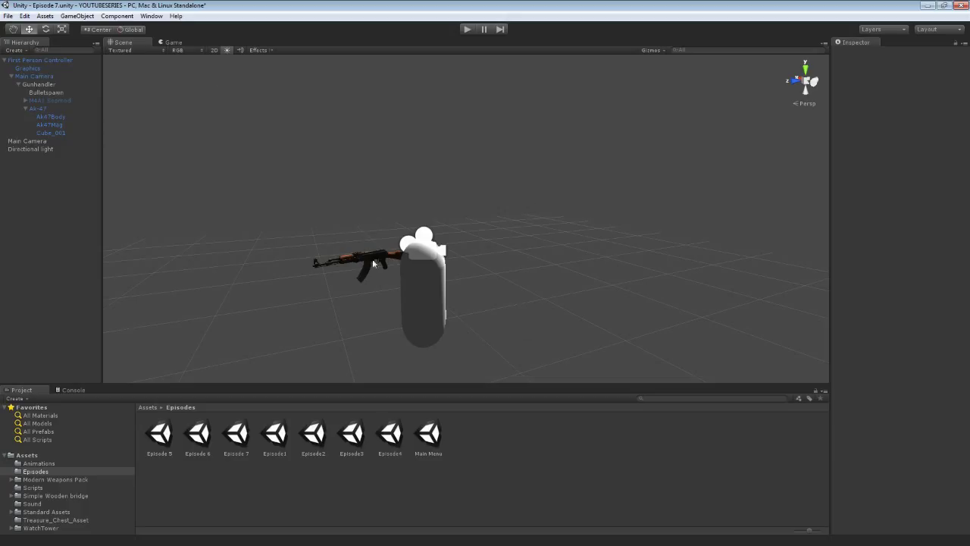
alt+drag(255, 182, 491, 260)
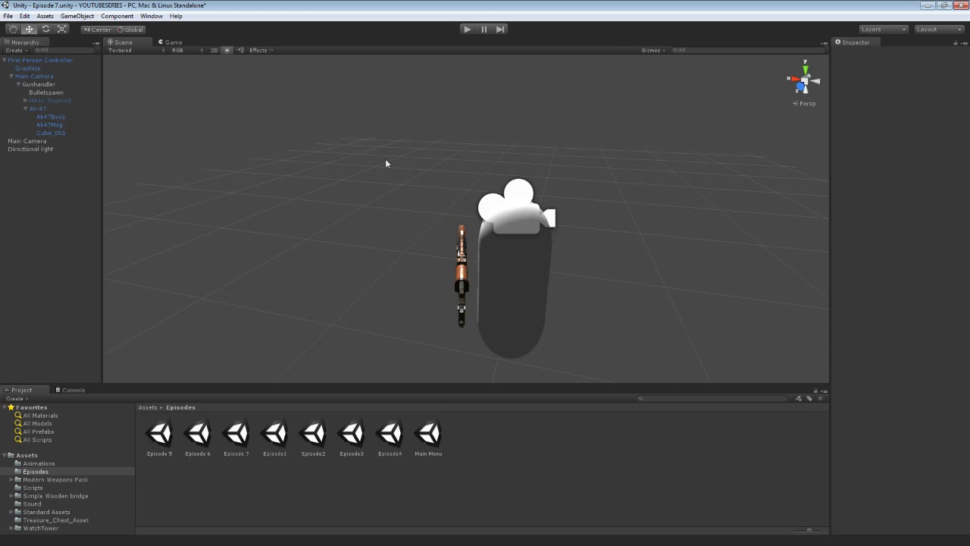
- Rename the First Person Controller to Player and store it as a prefab in the root Assets folder
click(17, 61)
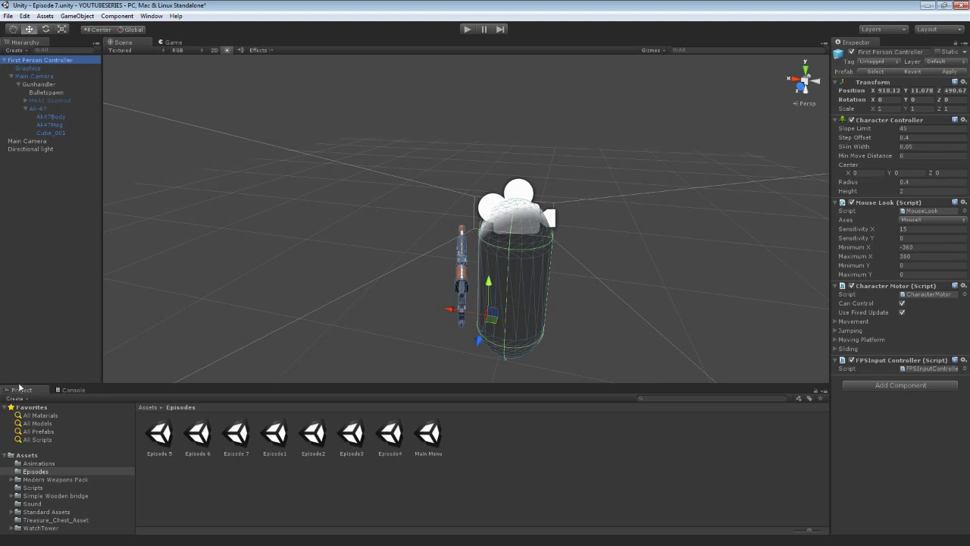
click(30, 457)
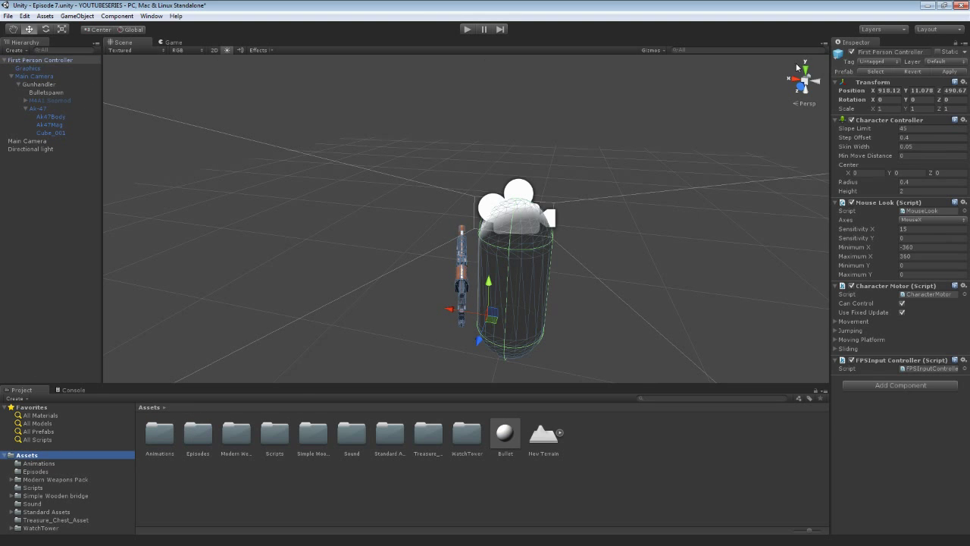
click(891, 53)
text(Player)
drag(17, 60, 590, 434)
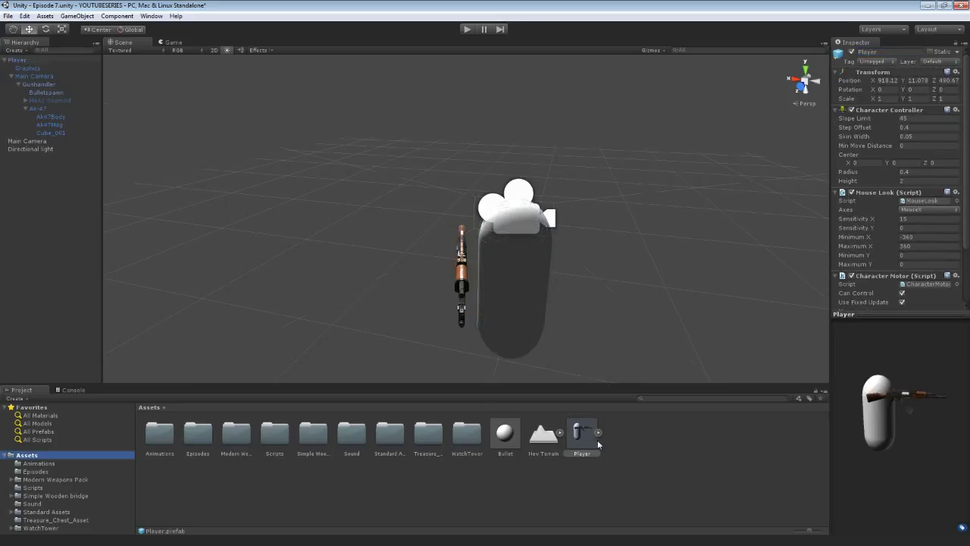
click(7, 16)
click(37, 69)
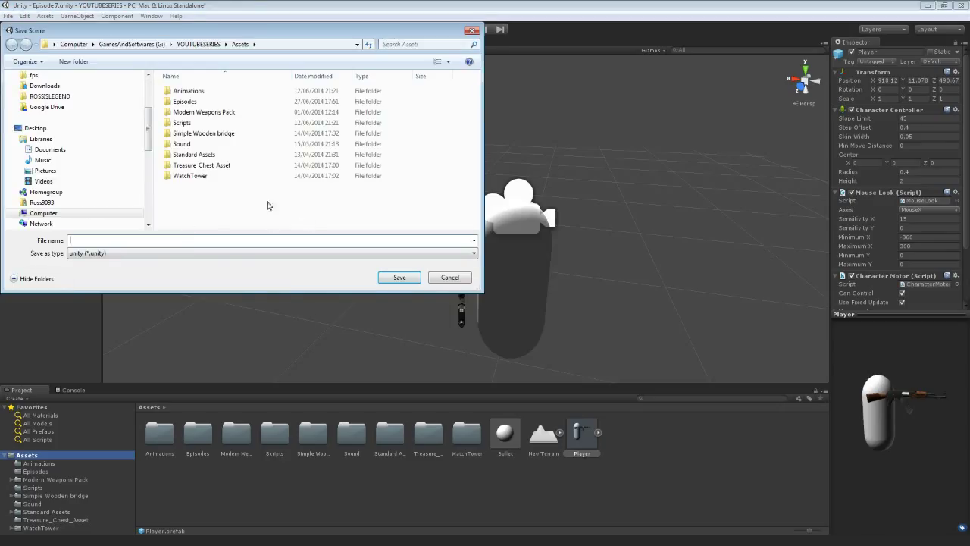
click(454, 280)
- Try adding a cube to the scene and moving it along Z, and delete it
right_drag(299, 241, 375, 275)
alt+drag(513, 190, 436, 173)
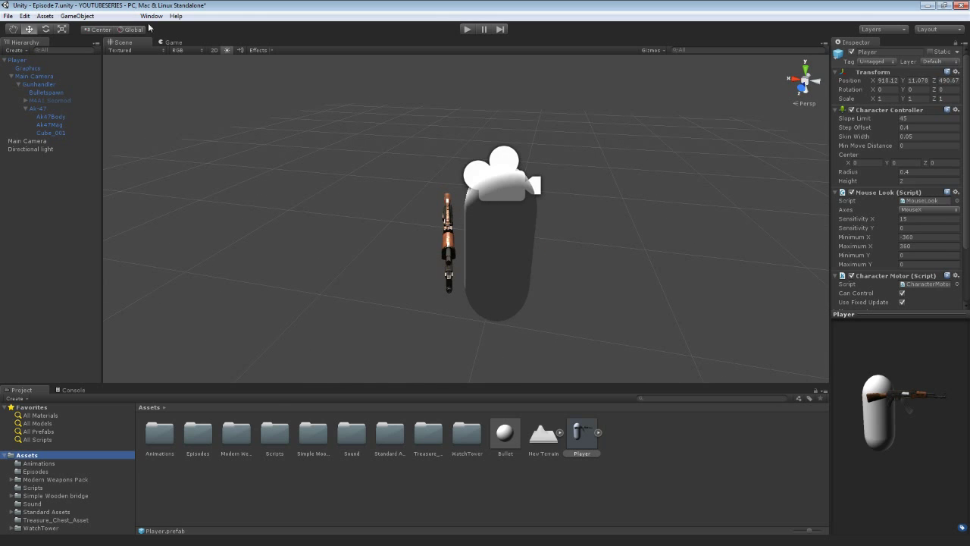
alt+drag(470, 209, 339, 213)
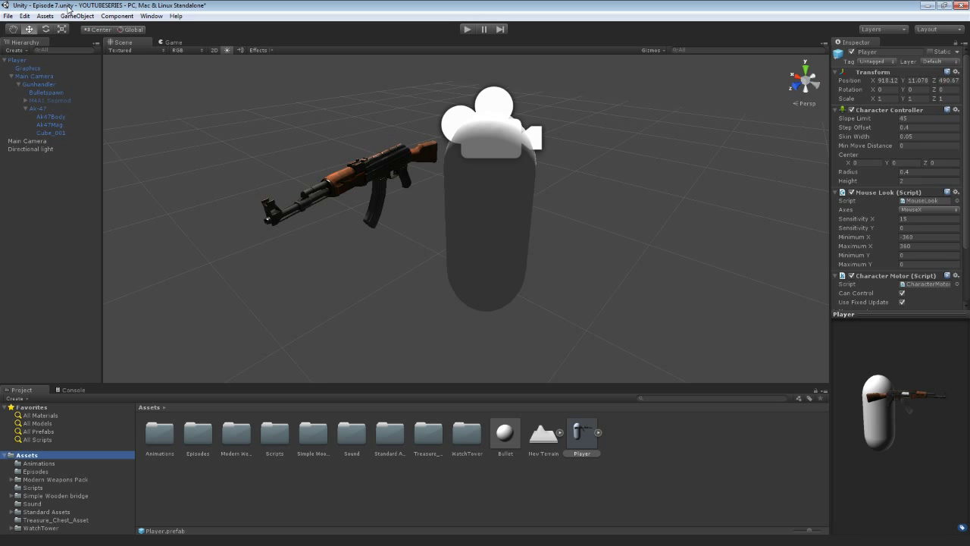
alt+drag(448, 175, 482, 188)
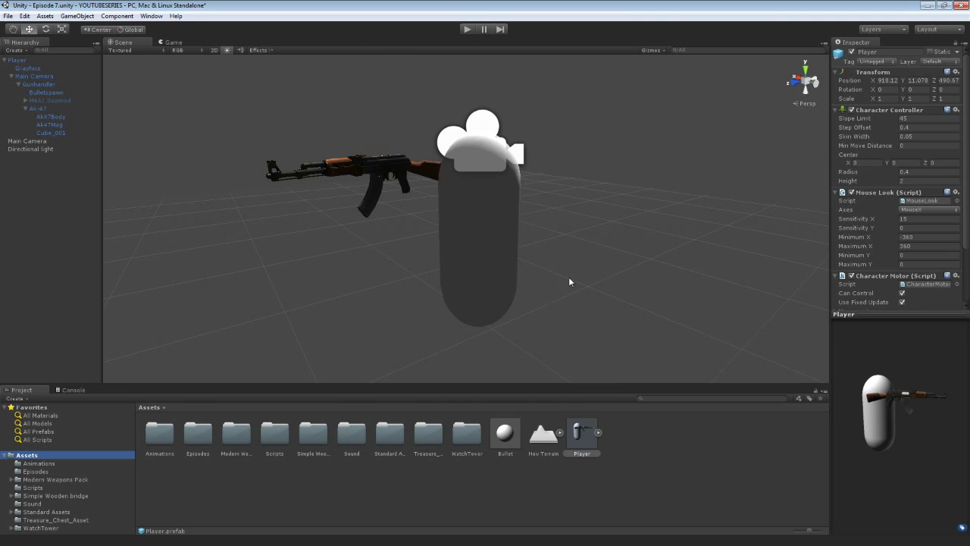
alt+right_drag(570, 282, 541, 286)
alt+drag(540, 287, 628, 320)
click(77, 15)
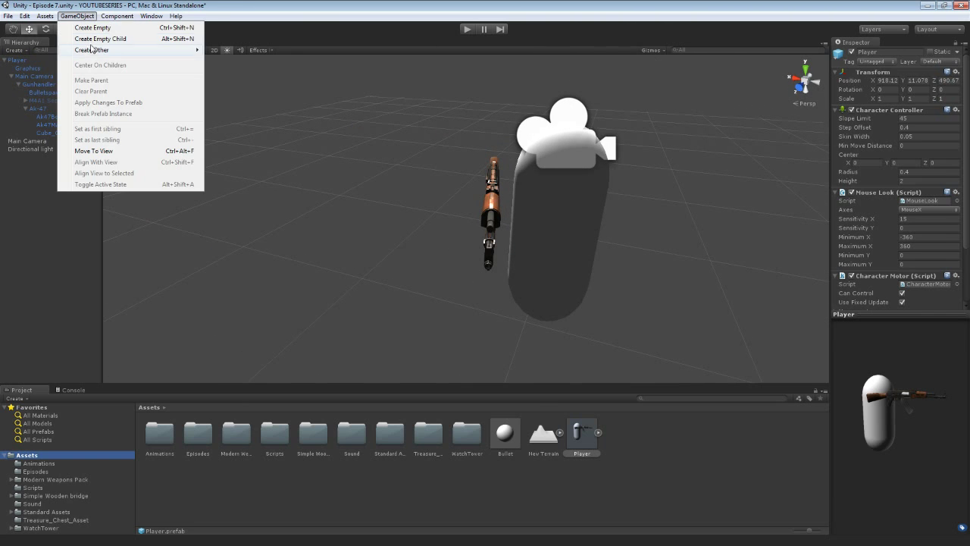
mouse_move(91, 50)
click(240, 158)
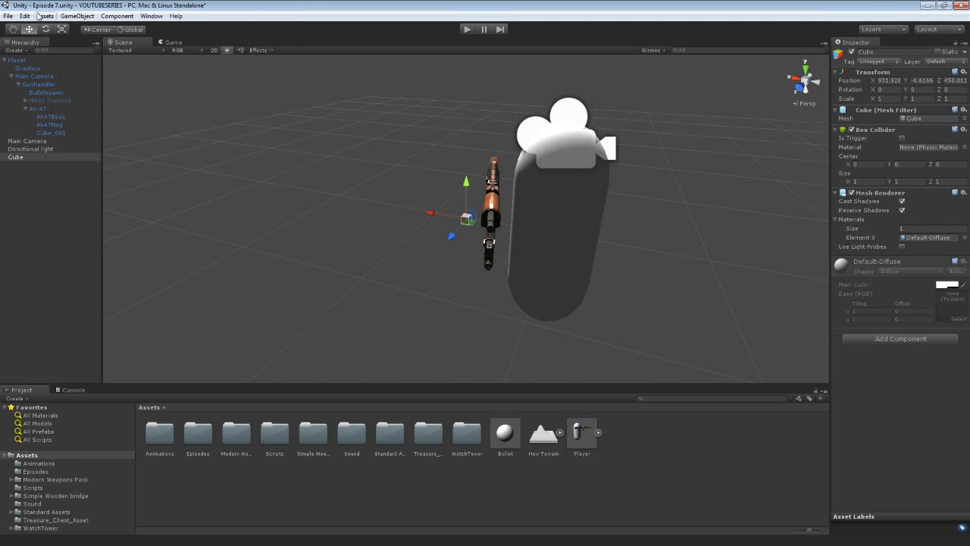
alt+drag(520, 240, 575, 235)
drag(355, 235, 306, 311)
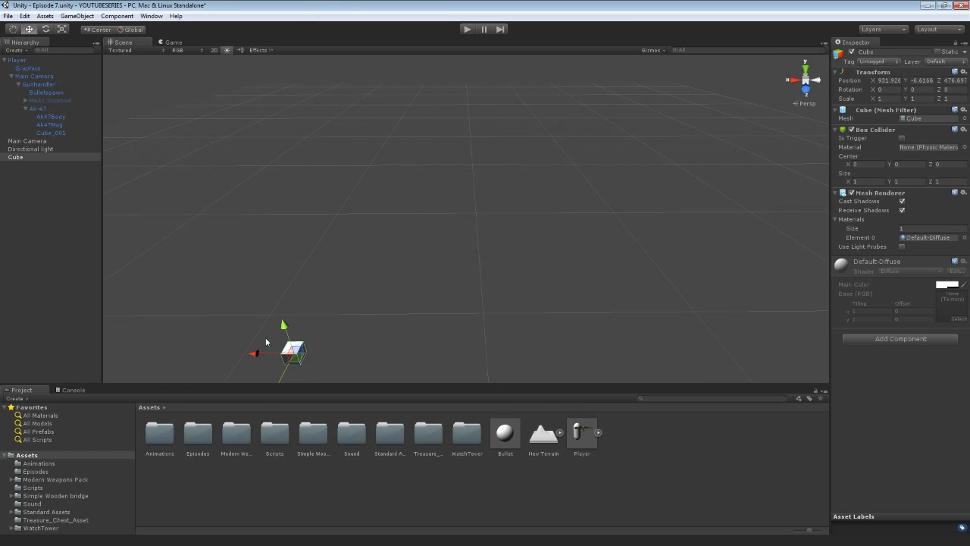
key(Delete)
- Create a cube at the Player's position and lower it beneath the capsule to a Y position of about 9.6
alt+drag(258, 335, 455, 262)
click(445, 249)
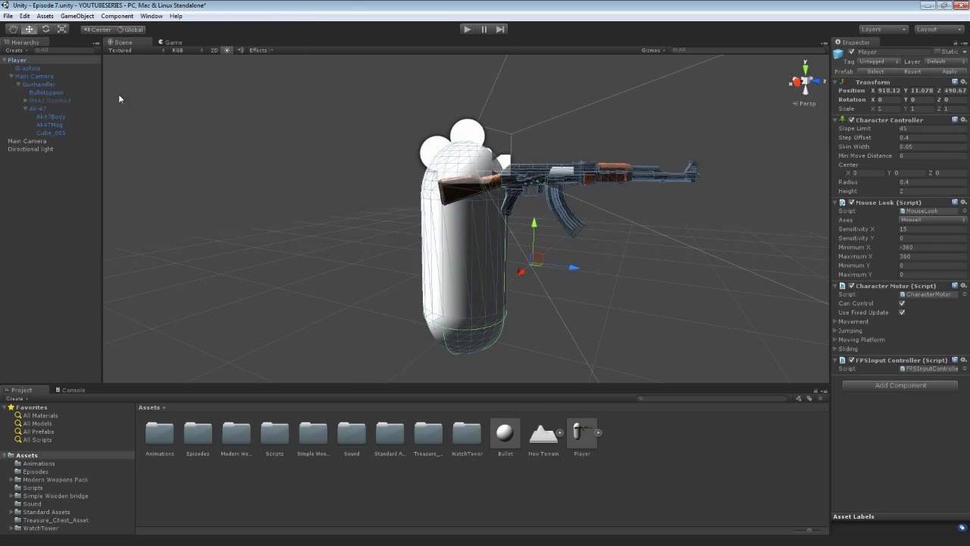
scroll(335, 183, down, 3)
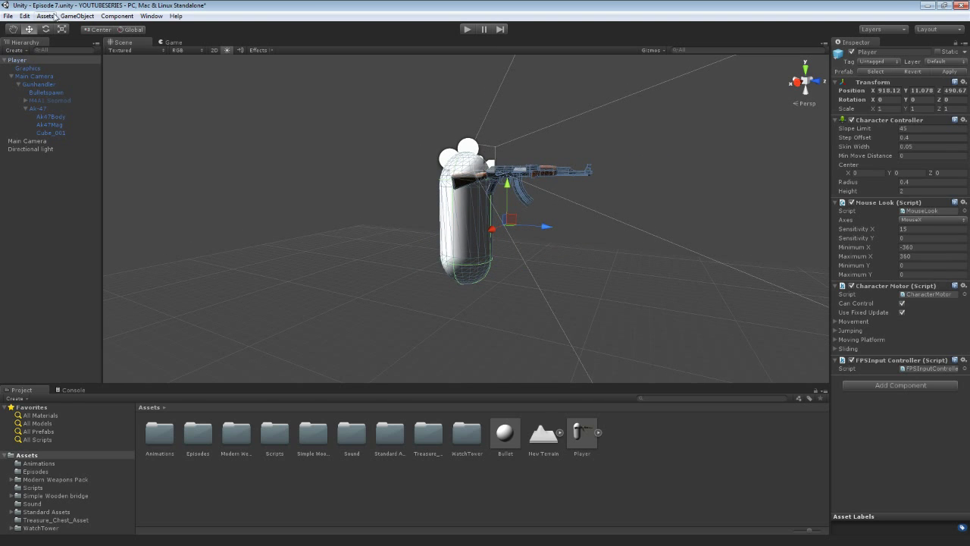
click(76, 15)
mouse_move(103, 50)
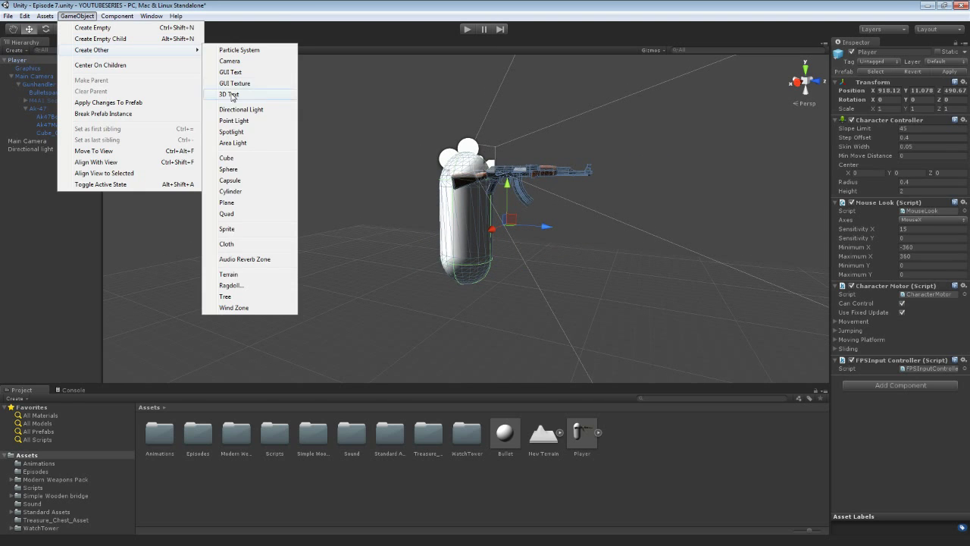
click(244, 157)
scroll(414, 269, up, 3)
drag(414, 269, 415, 346)
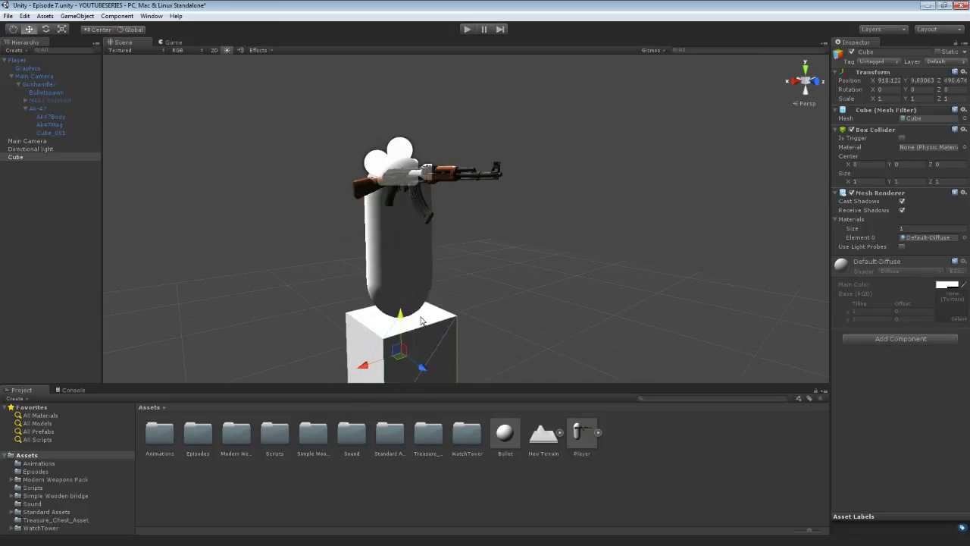
- Scale the cube to X 5, Y 0.1 and Z 5, and raise it under the player's feet to about Y 9.95
click(916, 101)
text(0.1)
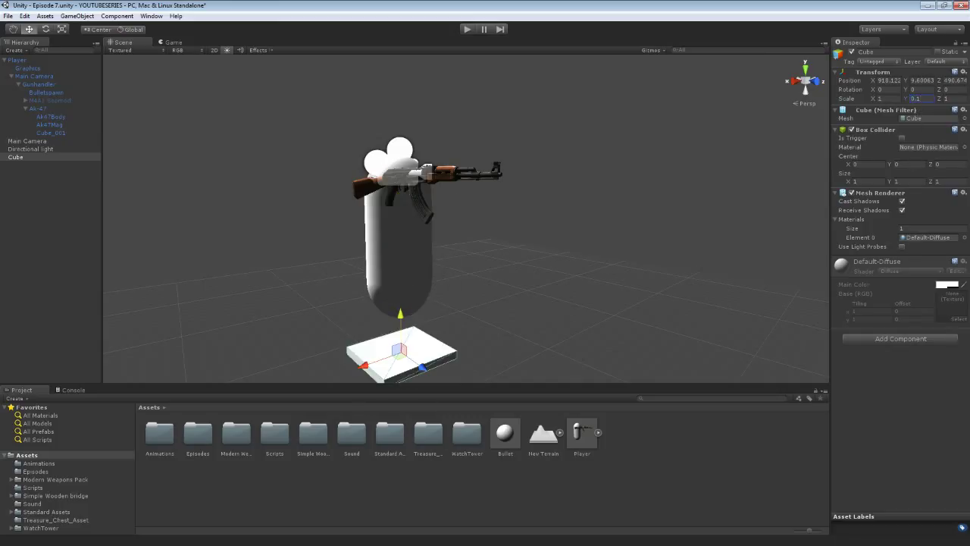
click(888, 98)
text(5)
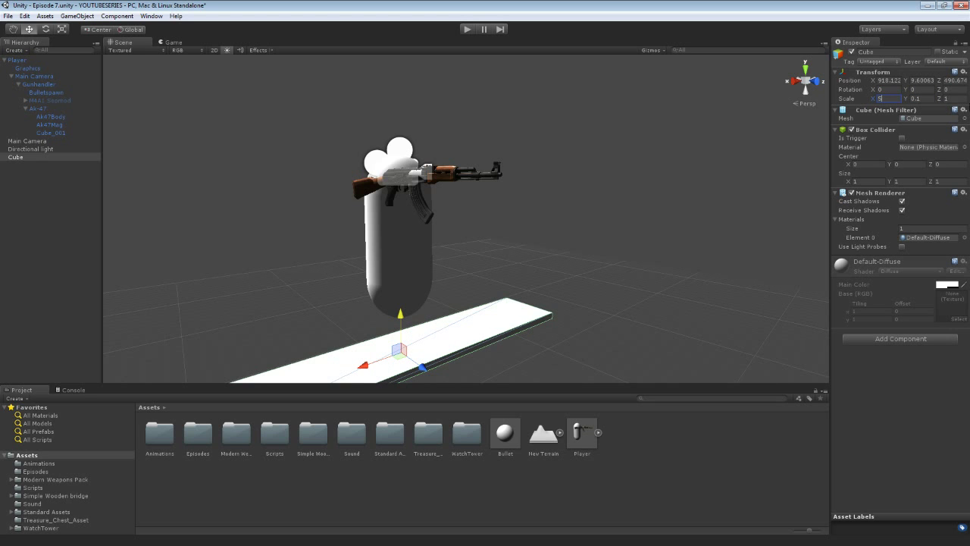
click(952, 99)
text(5)
right_drag(567, 159, 480, 201)
drag(479, 200, 475, 175)
right_drag(475, 175, 433, 89)
- Play-test the scene by firing and reloading the AK-47 while standing on the slab, and stop the game
click(467, 29)
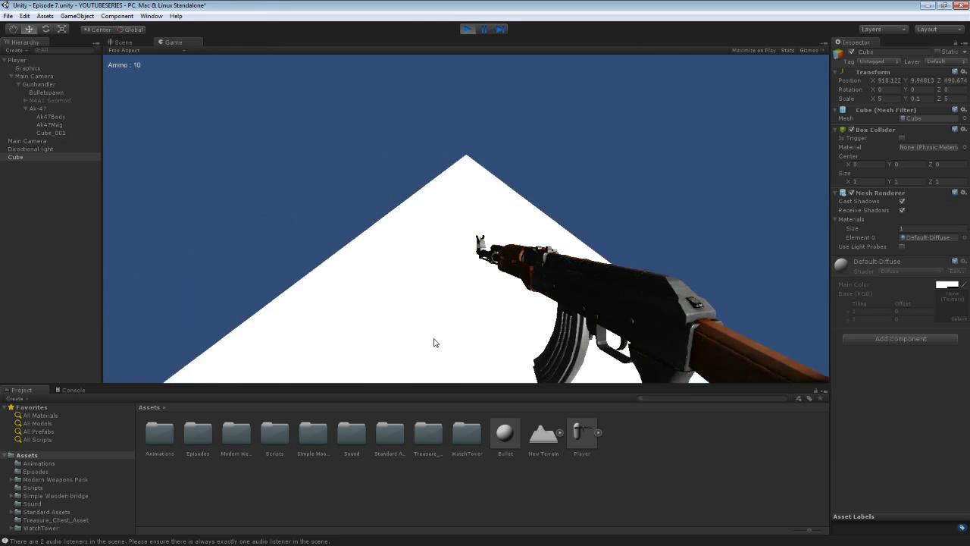
drag(417, 327, 485, 322)
key(r)
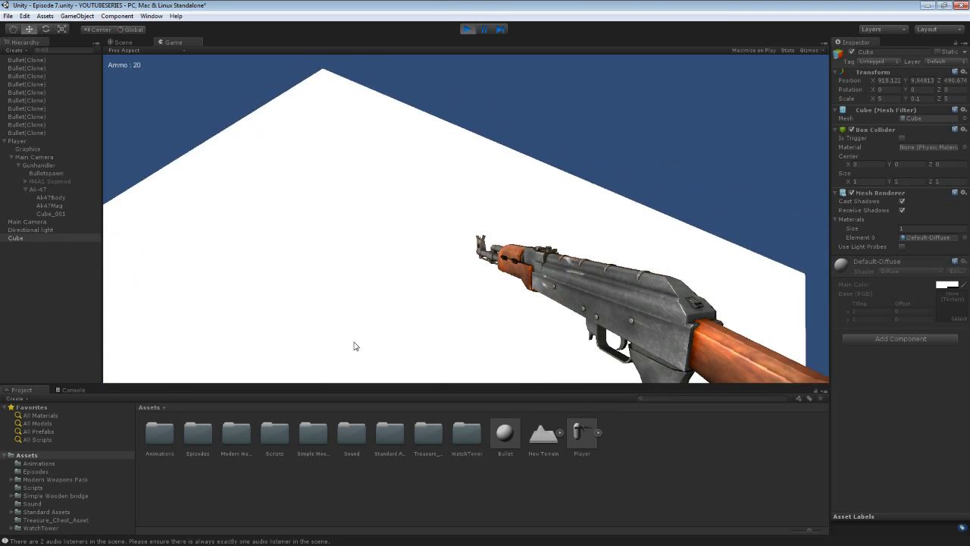
key(ctrl+p)
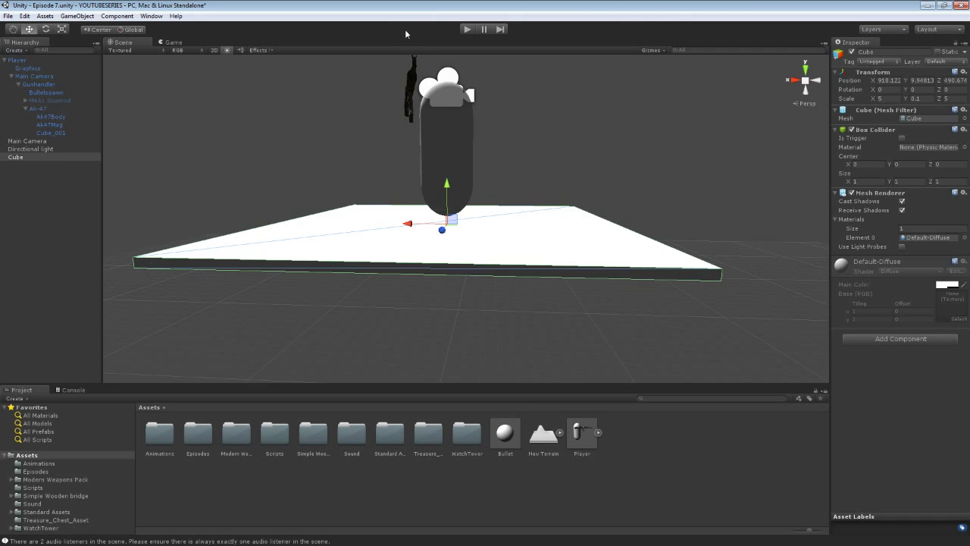
right_drag(448, 129, 681, 229)
key(s)
key(w)
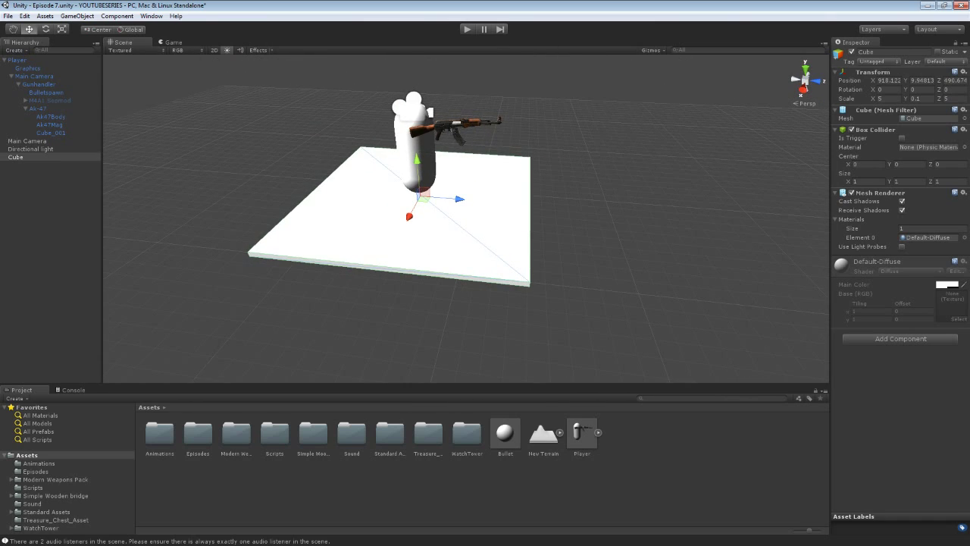
- Switch to the browser and open the greenish rusty tile texture from page 2 of OpenGameArt's floor textures
drag(969, 133, 544, 2)
scroll(434, 177, up, 2)
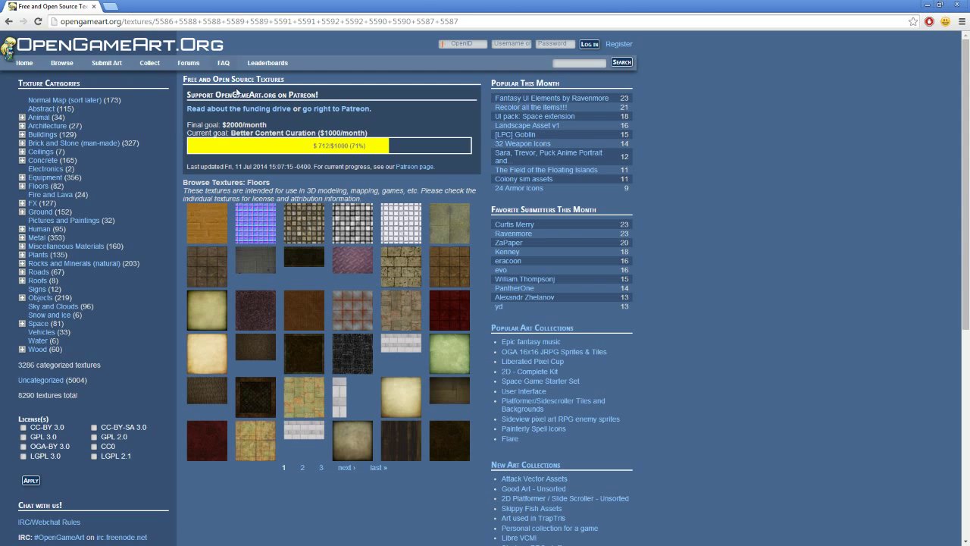
click(302, 467)
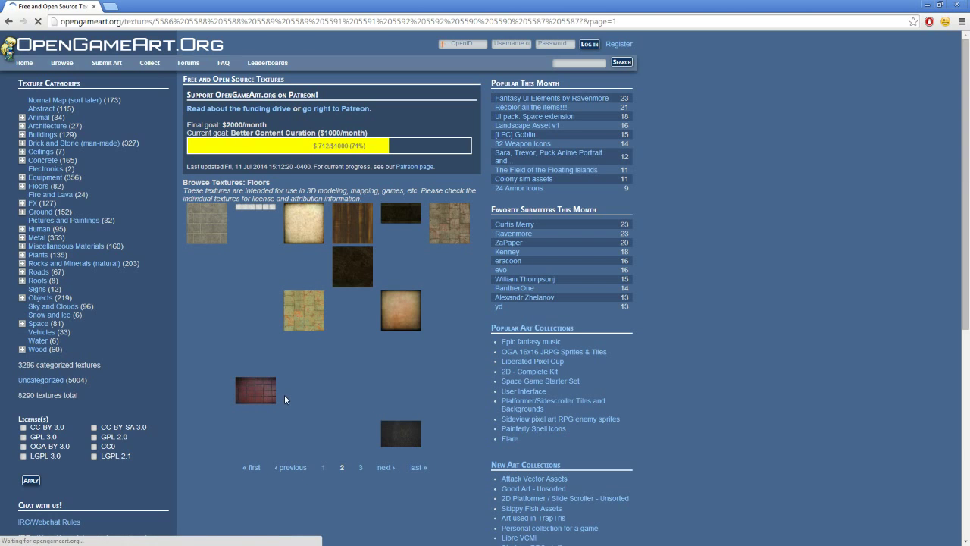
click(318, 314)
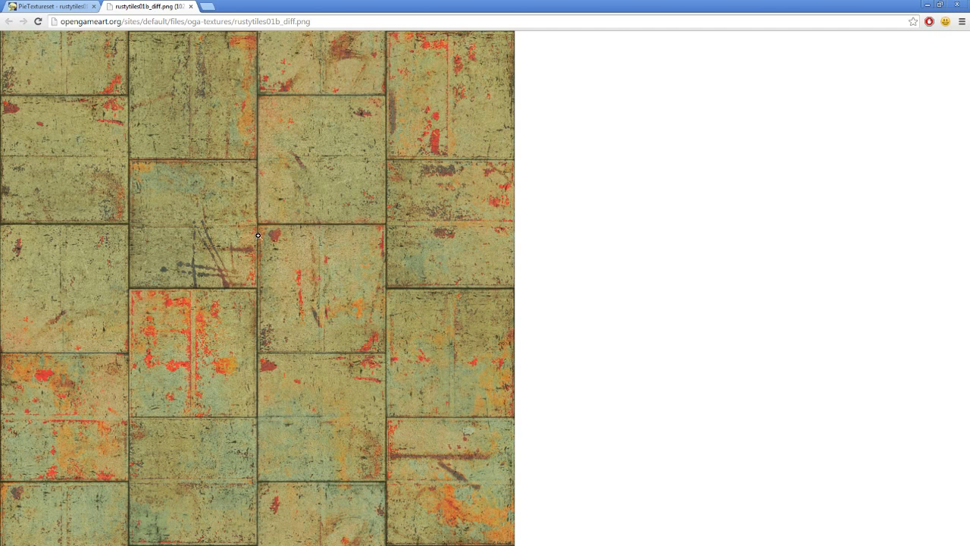
- Save the full-size rustytiles01b_diff.png image to the computer
right_click(258, 235)
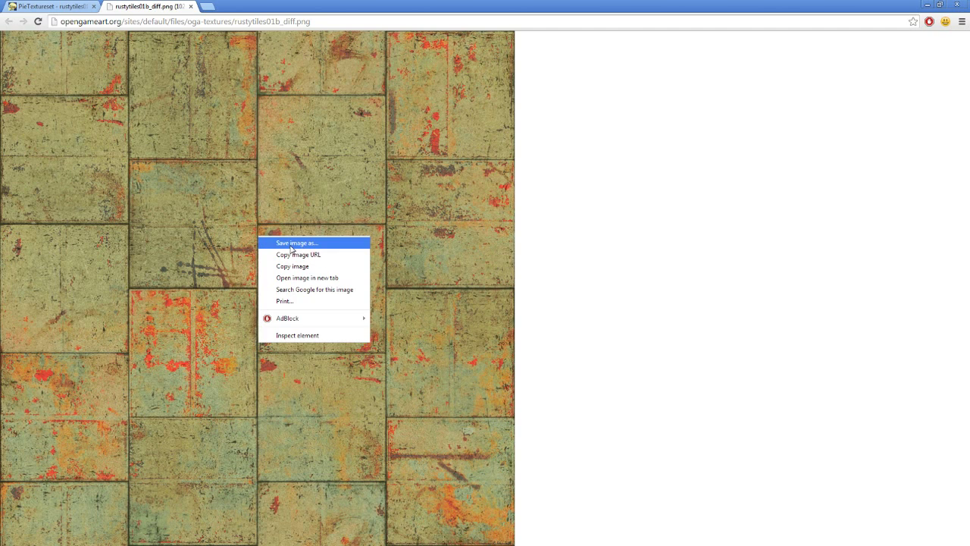
click(291, 247)
drag(239, 9, 969, 42)
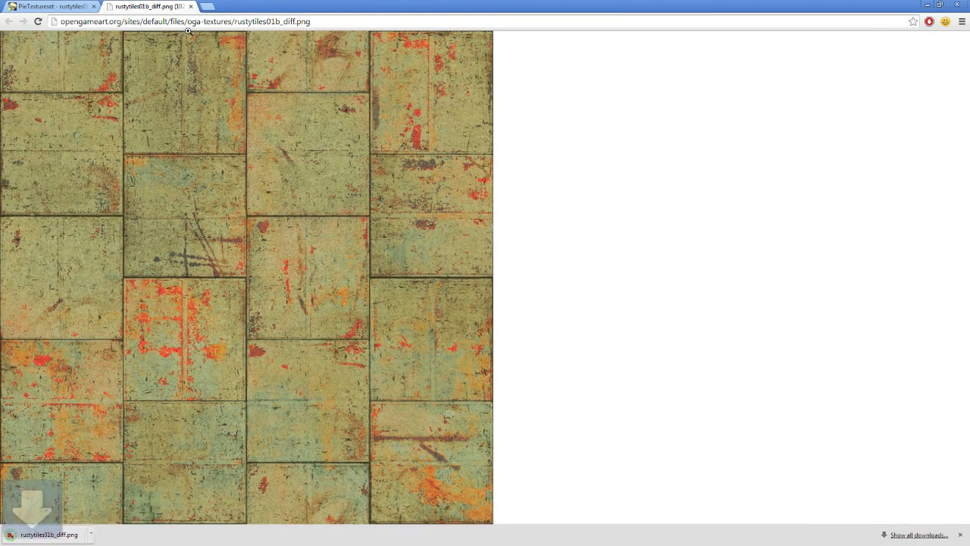
- Switch back to Unity, import rustytiles01b_diff into the Assets folder and apply it to the floor slab
drag(272, 4, 576, 163)
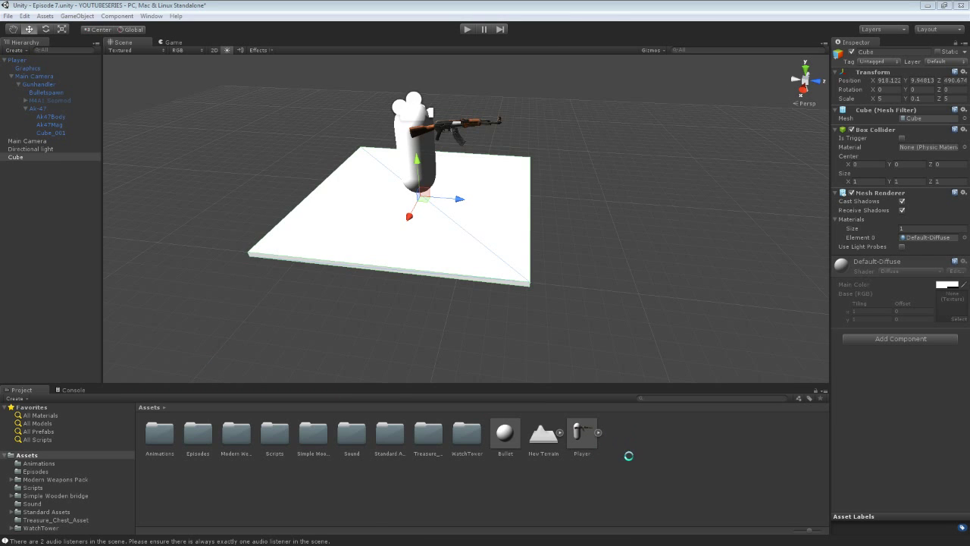
drag(624, 443, 491, 238)
right_drag(493, 236, 525, 293)
- Try the floor texture's X and Y tiling at 2, and at 5
text(2)
click(867, 319)
text(2)
right_drag(397, 282, 589, 289)
key(s)
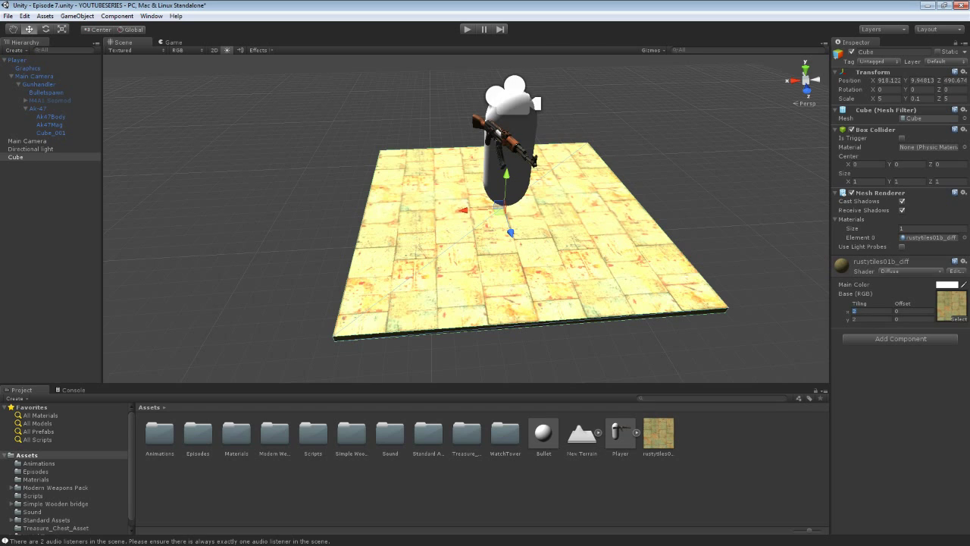
text(5)
key(Tab)
text(5)
alt+drag(632, 293, 581, 281)
scroll(582, 285, up, 5)
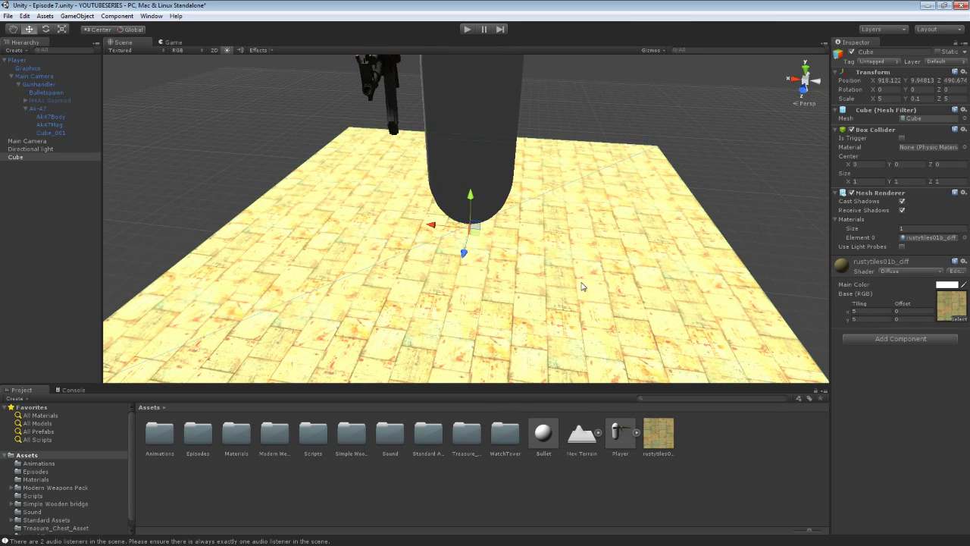
- Set the floor texture's tiling to 3 in both X and Y
text(3)
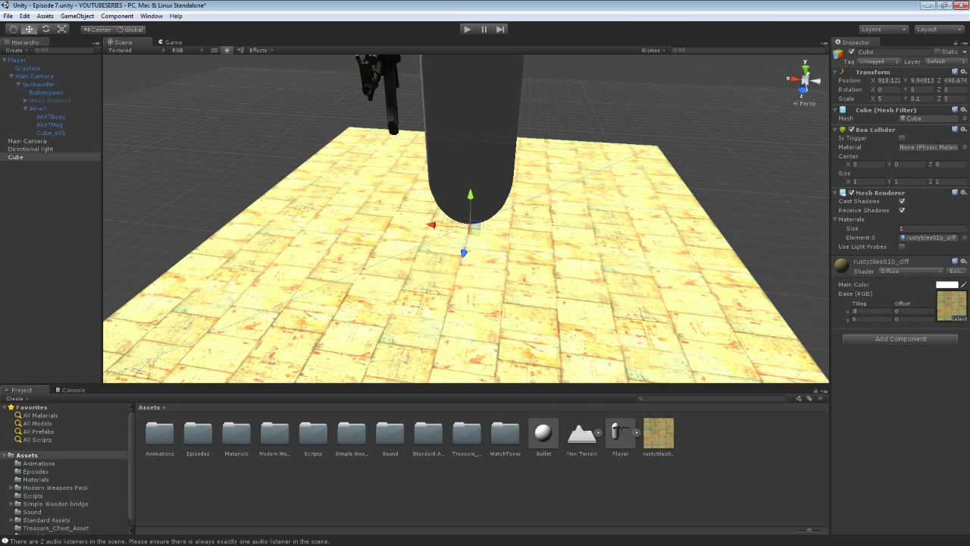
scroll(340, 265, down, 3)
alt+drag(544, 273, 463, 288)
scroll(443, 282, down, 2)
- Duplicate the floor slab twice and vertex-snap the copies end to end in a straight row ahead of the player
key(w)
key(ctrl+d)
key(v)
drag(322, 285, 630, 318)
key(ctrl+d)
key(v)
- Add two more slab copies running sideways from the far end of the row, vertex-snapped edge to edge
key(ctrl+d)
key(v)
drag(572, 293, 507, 131)
key(ctrl+d)
key(v)
- Duplicate the last slab and vertex-snap the copy beside it so the path turns forward again
key(ctrl+d)
key(v)
shift+click(507, 131)
key(v)
drag(567, 175, 514, 235)
- Duplicate the corner slab at the end of the starting row and vertex-snap the copy to its side opposite the existing branch
alt+scroll(648, 171, down, 8)
scroll(519, 245, up, 4)
click(519, 245)
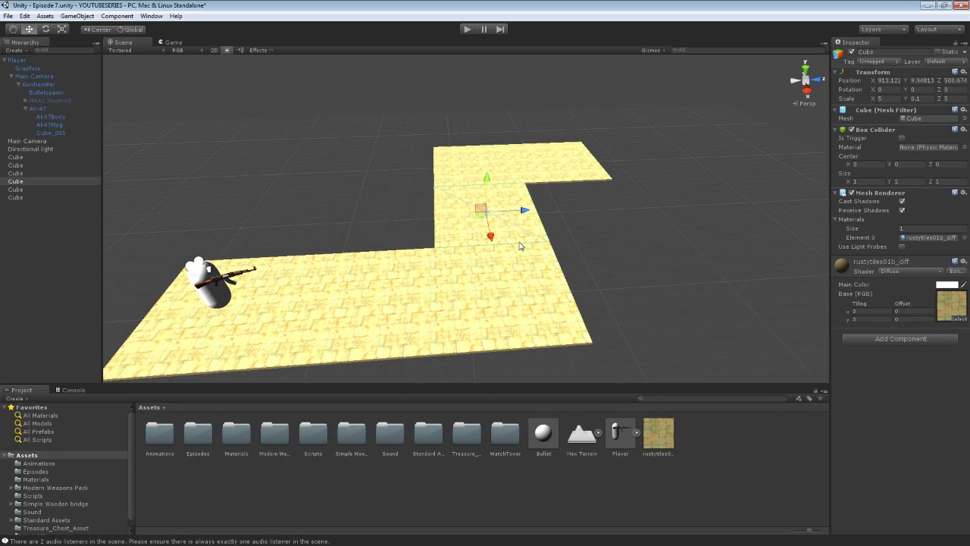
click(524, 288)
alt+drag(509, 285, 467, 272)
key(v)
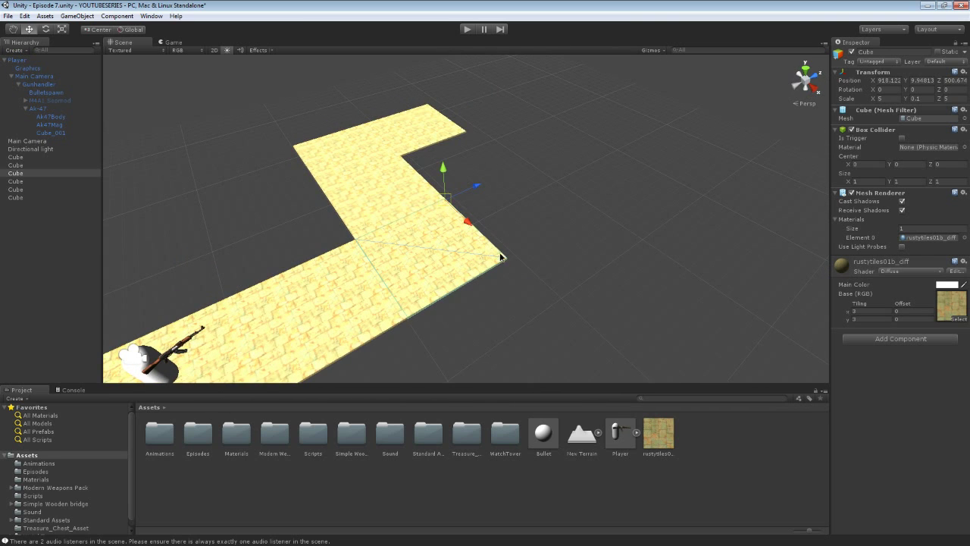
alt+drag(509, 268, 471, 201)
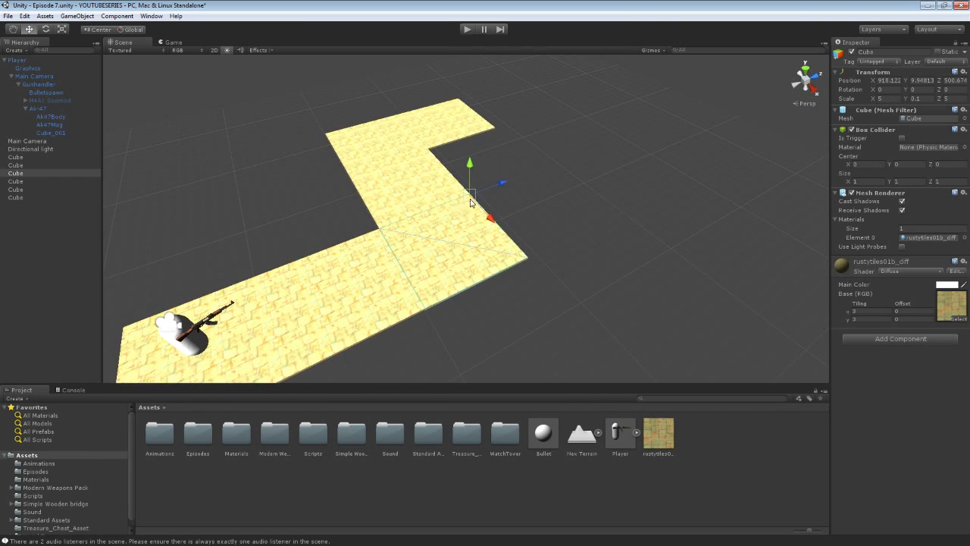
key(ctrl+d)
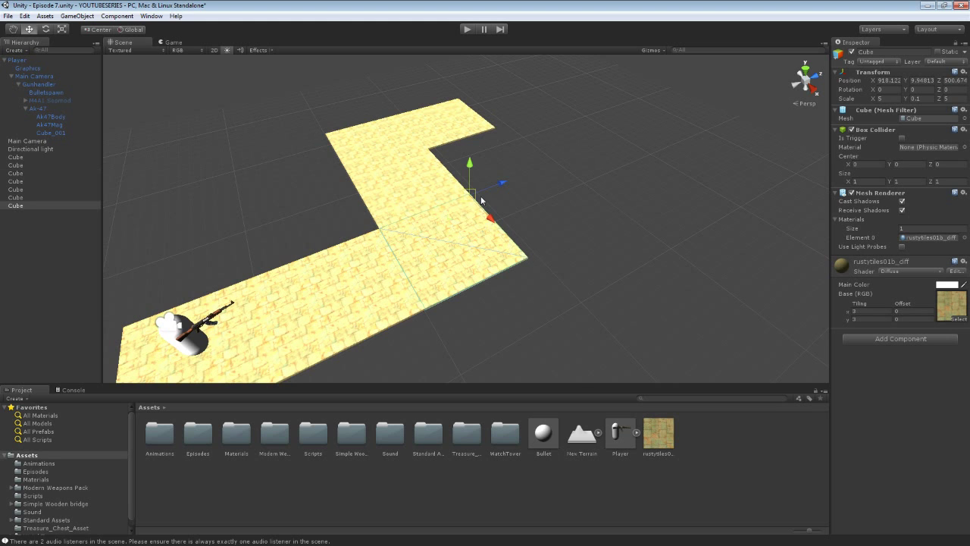
drag(526, 256, 520, 245)
right_drag(530, 256, 584, 260)
- Duplicate the corner slab and vertex-snap the copy into the inner corner between the starting row and the new side slab
click(498, 258)
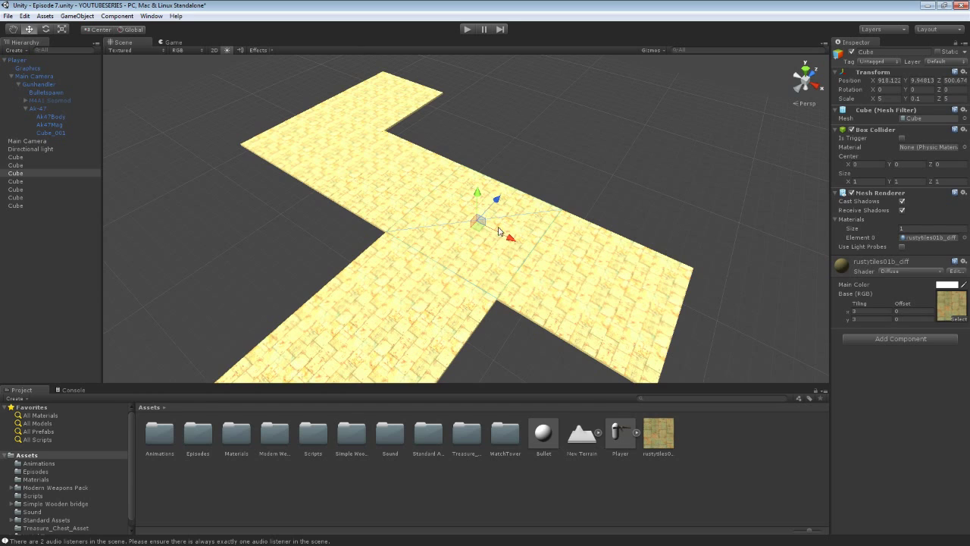
key(ctrl+d)
key(v)
drag(501, 299, 562, 219)
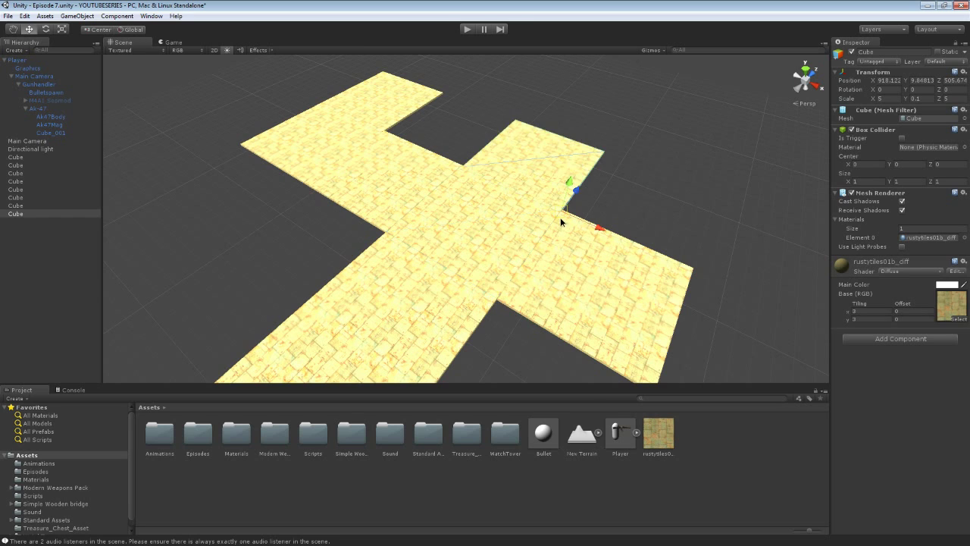
right_drag(564, 213, 513, 218)
key(ctrl+z)
scroll(511, 216, down, 3)
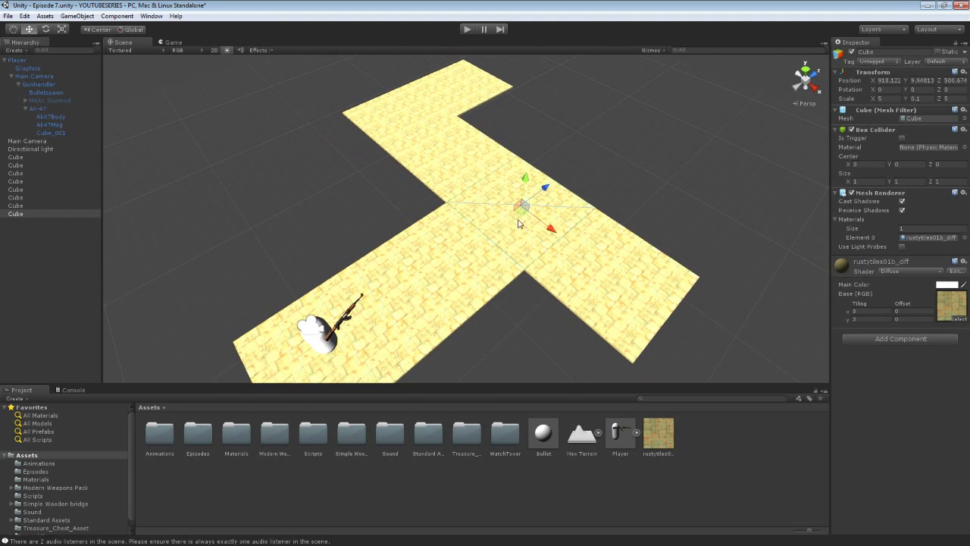
drag(529, 186, 500, 174)
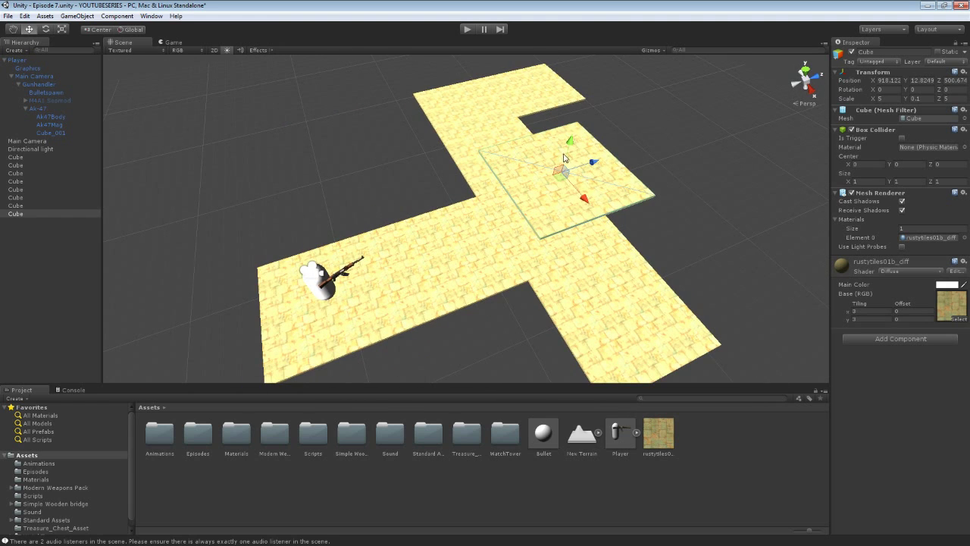
key(v)
drag(580, 127, 534, 282)
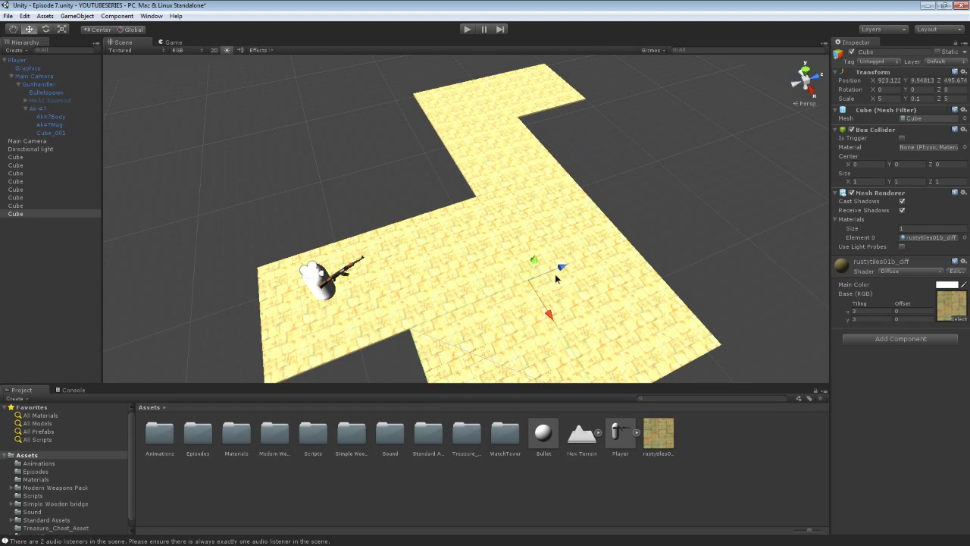
- Duplicate the selected slab and vertex-snap the copy onto the end of the new side branch
right_drag(535, 283, 442, 295)
scroll(442, 295, down, 1)
key(ctrl+d)
key(v)
drag(402, 259, 599, 294)
- Duplicate the end slab of the opposite branch three times, lining up the copies to lengthen that branch
right_drag(534, 220, 574, 164)
click(573, 167)
key(ctrl+d)
drag(538, 182, 761, 174)
key(ctrl+d)
key(ctrl+d)
- Select the slab copy at the new branch and vertex-snap it diagonally against the branch's outer corner
key(w)
right_drag(761, 175, 622, 216)
alt+drag(623, 216, 615, 270)
click(616, 269)
mouse_move(616, 269)
right_down()
mouse_move(637, 275)
mouse_move(607, 285)
right_up()
key(v)
drag(541, 174, 586, 295)
right_drag(588, 307, 606, 321)
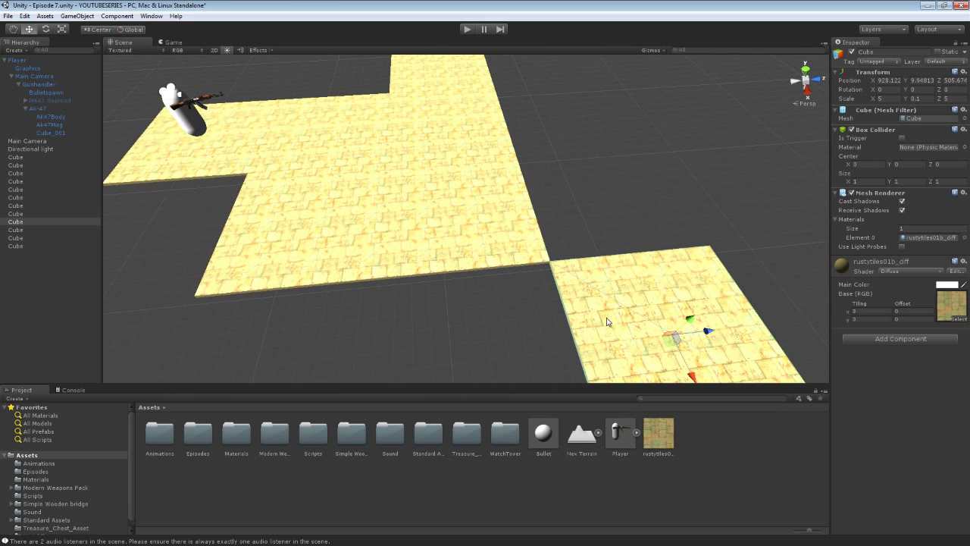
- Duplicate the diagonal slab twice, vertex-snapping one copy into the corner gap and the other onto the far end of the row
key(ctrl+d)
key(v)
drag(706, 250, 605, 280)
right_drag(563, 274, 523, 280)
key(ctrl+d)
key(v)
drag(455, 243, 748, 268)
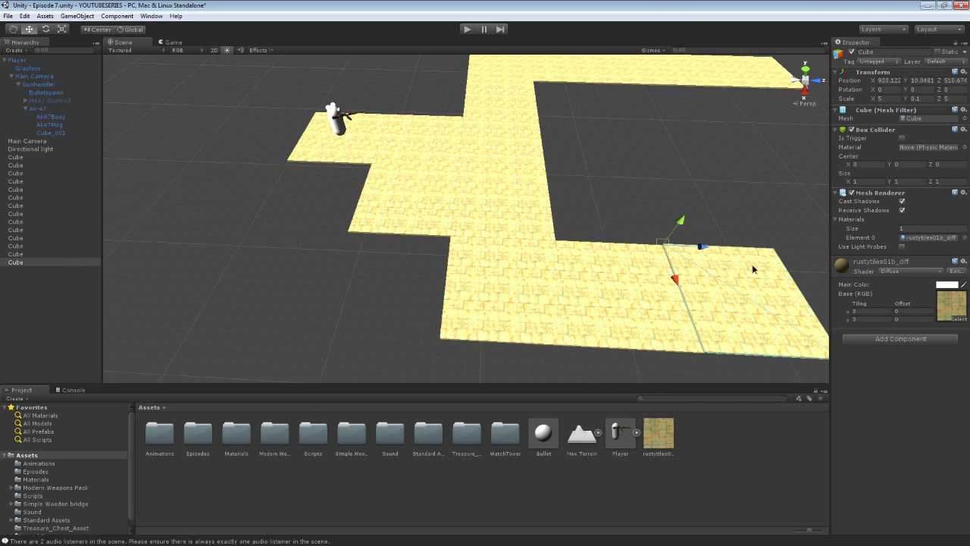
- Re-snap the last slab level with its row, then duplicate it and vertex-snap the copy to lengthen the row
right_drag(653, 132, 674, 125)
key(v)
drag(564, 256, 561, 262)
key(ctrl+d)
drag(592, 324, 706, 360)
right_drag(706, 360, 699, 362)
key(v)
drag(520, 362, 630, 262)
key(ctrl+d)
- Delete the extra slab in the inner corner beside the starting row
click(631, 261)
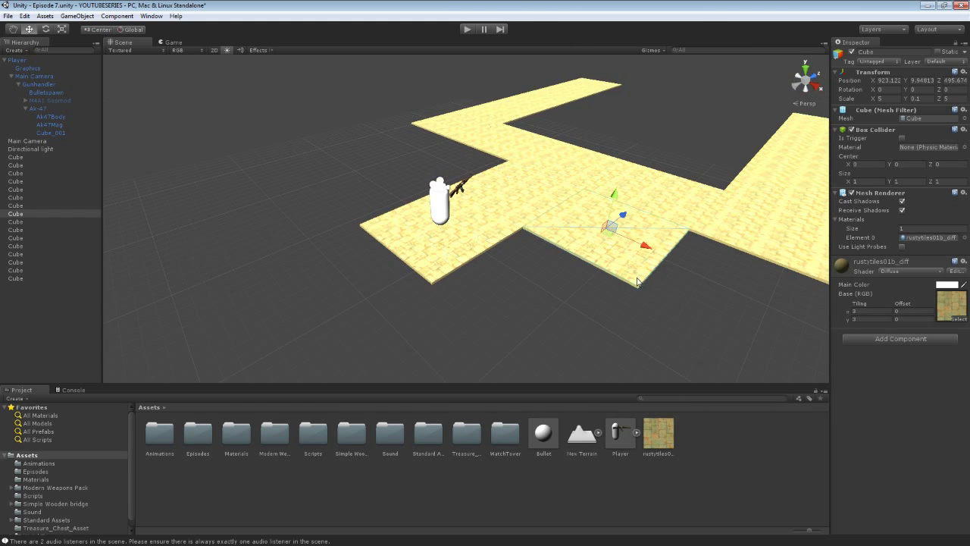
key(Delete)
alt+drag(541, 281, 796, 322)
- Duplicate the two starting floor slabs under the player and rotate the copies 90 degrees about Z so they stand upright
click(471, 226)
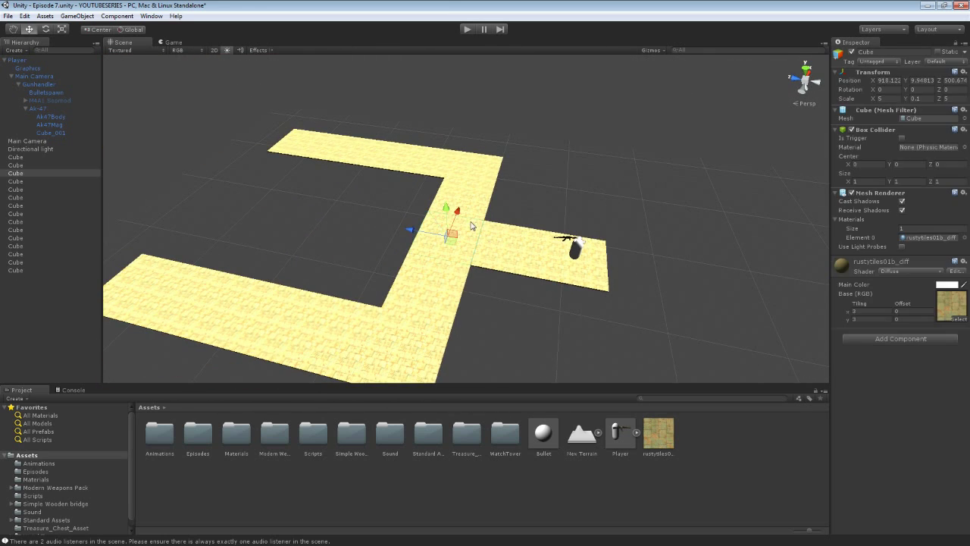
click(506, 246)
shift+click(564, 277)
alt+drag(518, 275, 543, 285)
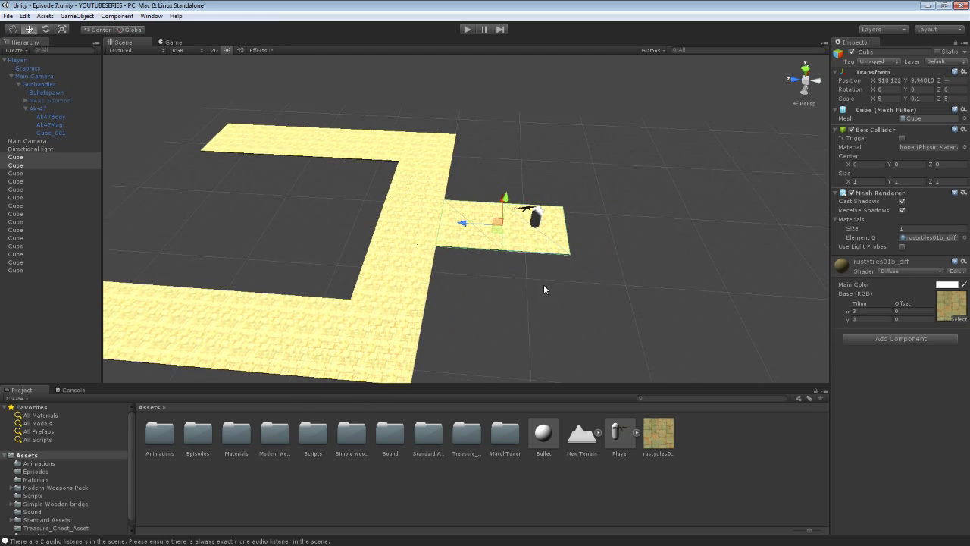
key(ctrl+d)
alt+drag(455, 235, 238, 191)
key(e)
key(ctrl+z)
alt+drag(336, 190, 646, 314)
text(90)
key(Return)
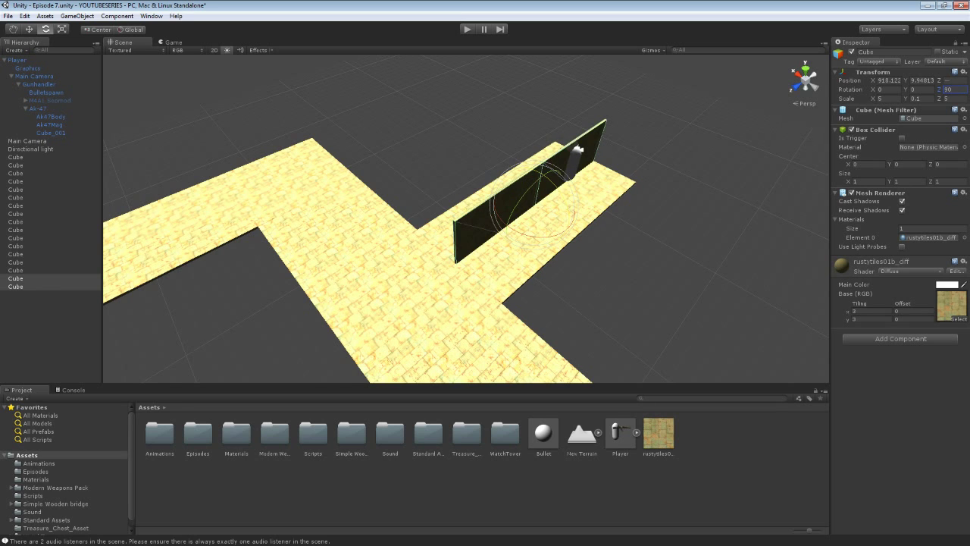
- Move the two upright slabs onto the side edge of the starting floor to form a wall
key(w)
alt+drag(612, 288, 466, 238)
click(551, 290)
key(w)
right_drag(551, 291, 653, 334)
alt+drag(653, 333, 400, 262)
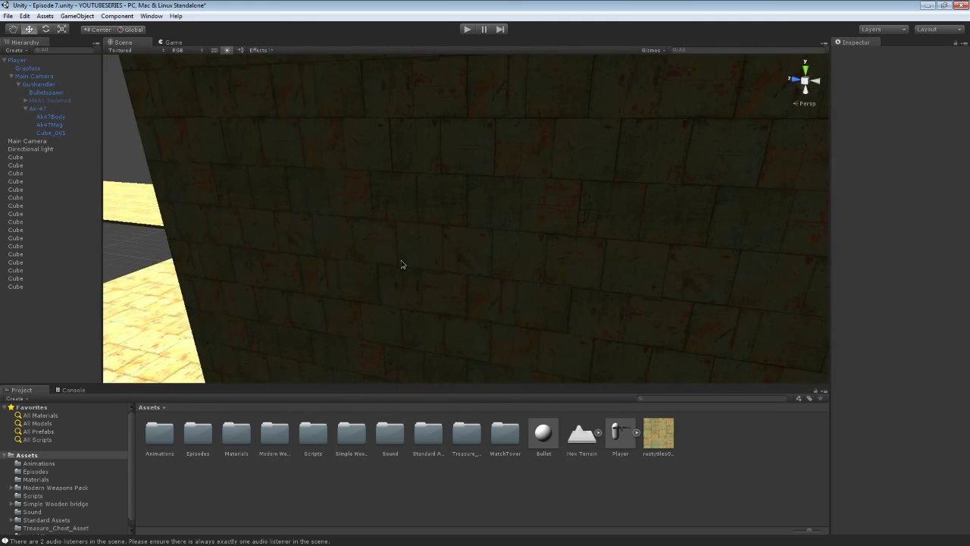
- Apply the 100_1180_seamless texture to the wall slabs
click(400, 262)
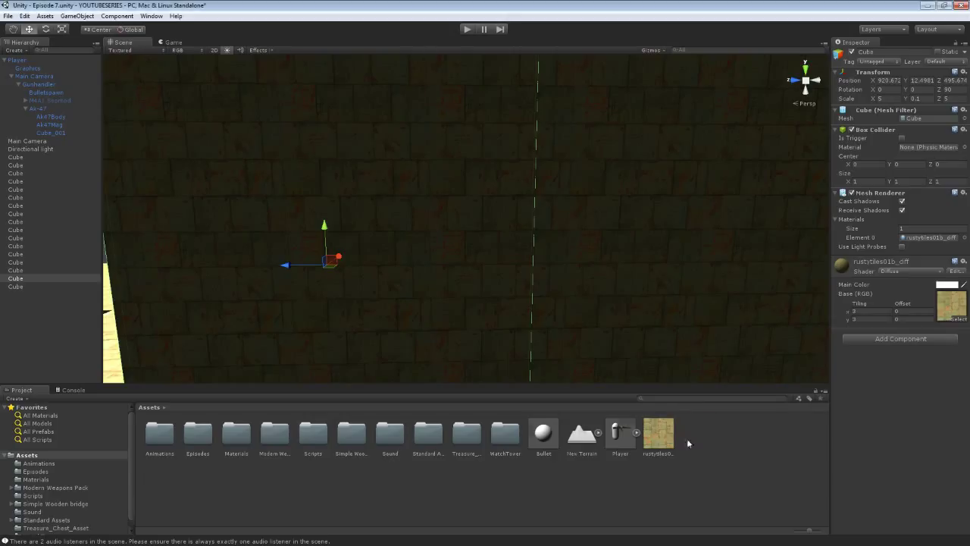
drag(491, 326, 493, 327)
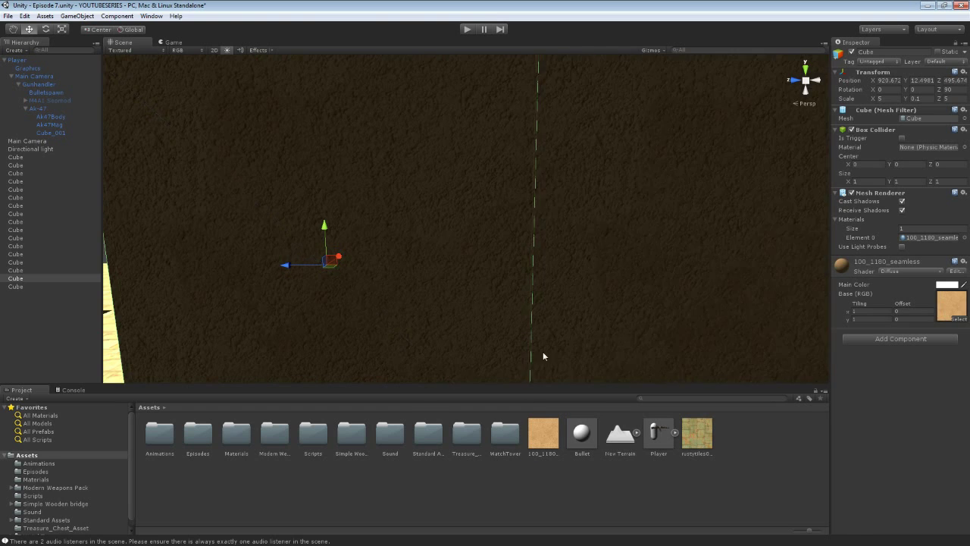
scroll(500, 341, down, 5)
key(w)
right_drag(504, 347, 407, 262)
click(450, 369)
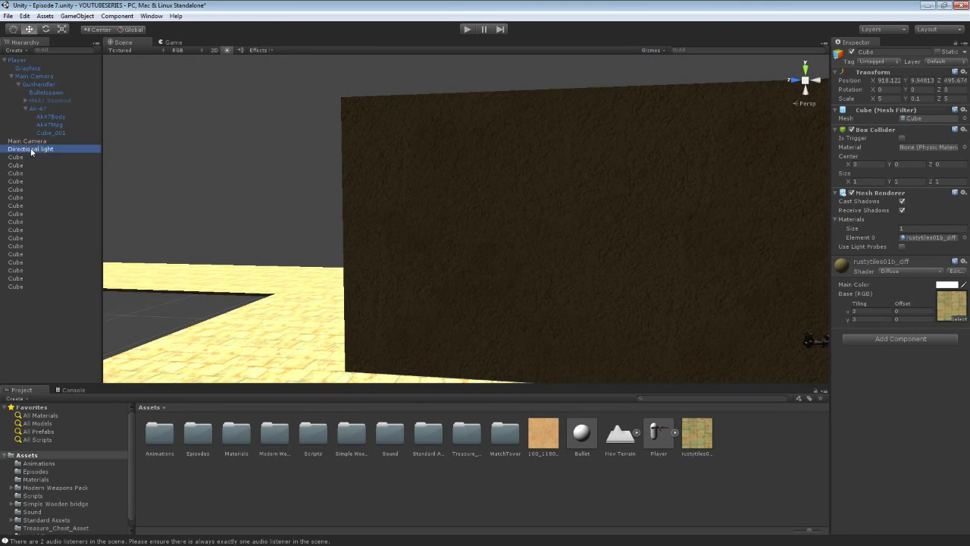
- Create a point light and position it in front of the wall above the starting floor
double_click(35, 149)
key(w)
right_drag(350, 189, 422, 242)
click(423, 241)
key(f)
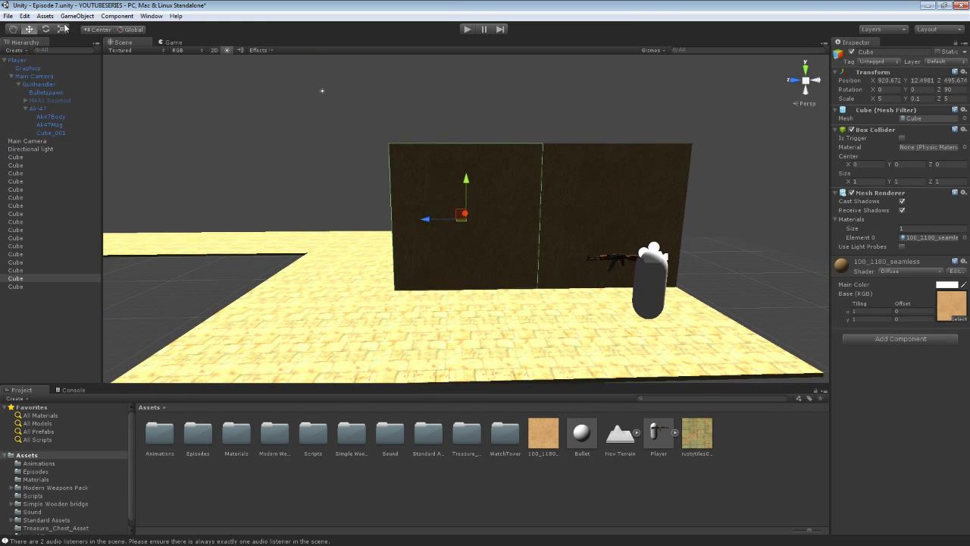
click(77, 16)
mouse_move(116, 52)
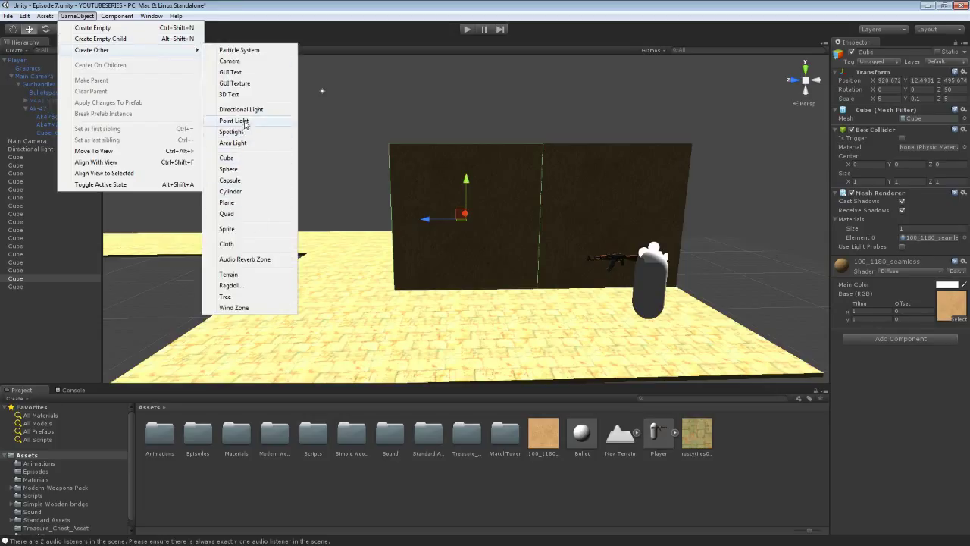
click(245, 122)
right_drag(339, 166, 376, 179)
drag(403, 192, 503, 129)
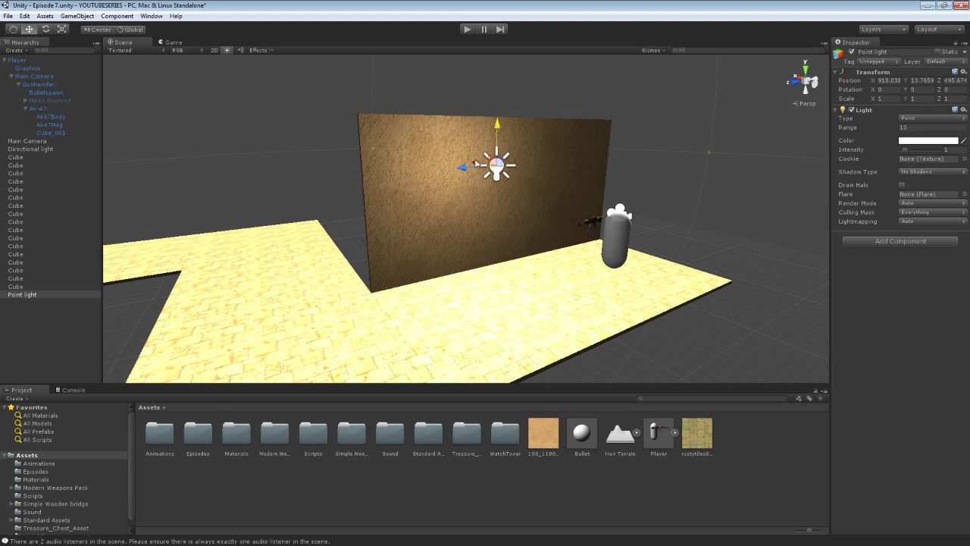
drag(475, 164, 479, 165)
- Select every floor slab of the path, duplicate them and raise the copies to the top of the wall as a ceiling
right_drag(467, 210, 495, 231)
click(503, 267)
shift+click(584, 264)
right_drag(492, 293, 491, 304)
alt+drag(491, 304, 411, 303)
alt+drag(444, 356, 385, 322)
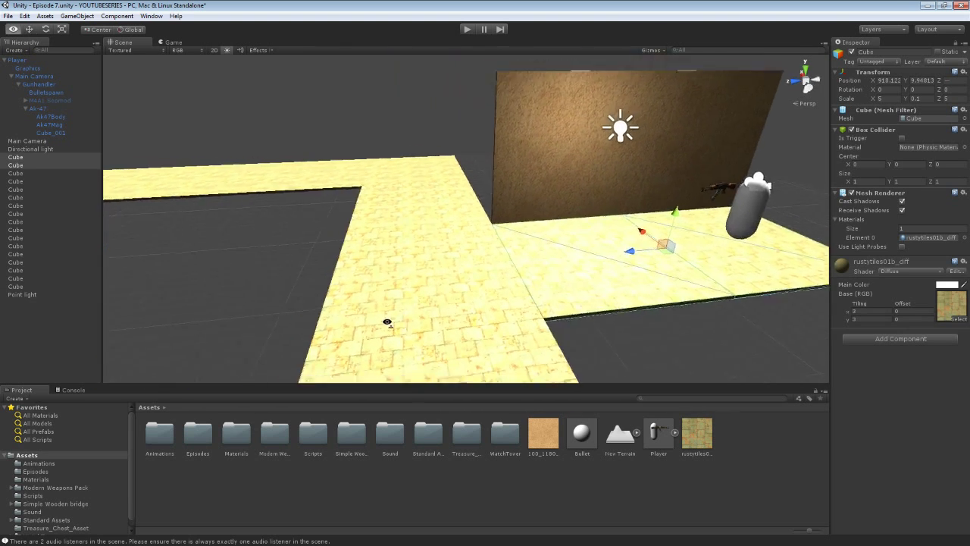
scroll(384, 322, down, 3)
shift+click(183, 183)
shift+click(267, 190)
shift+click(322, 192)
shift+click(403, 186)
shift+click(450, 187)
shift+click(463, 211)
right_drag(463, 212, 424, 304)
shift+click(467, 232)
shift+click(485, 285)
shift+click(468, 297)
shift+click(338, 275)
right_drag(338, 275, 217, 269)
shift+click(253, 241)
shift+click(150, 143)
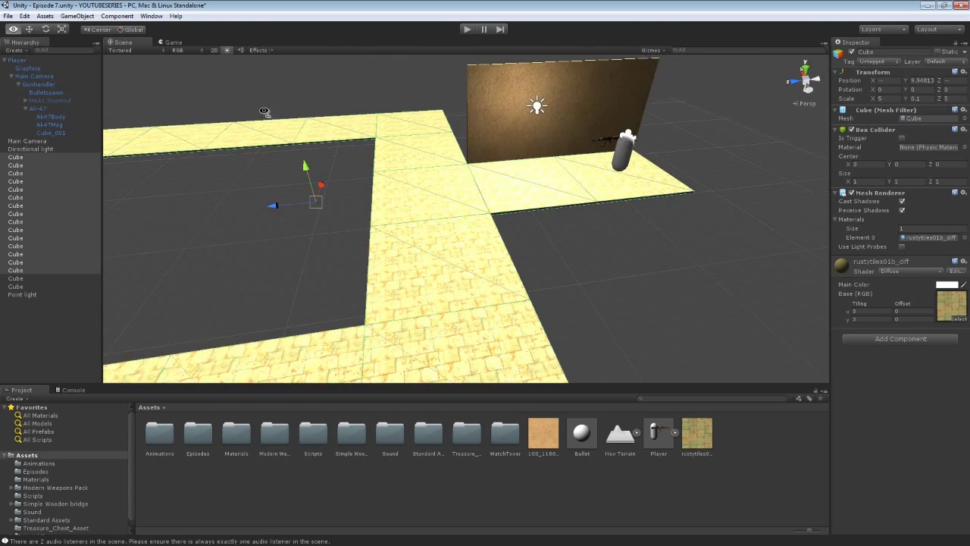
key(f)
key(ctrl+d)
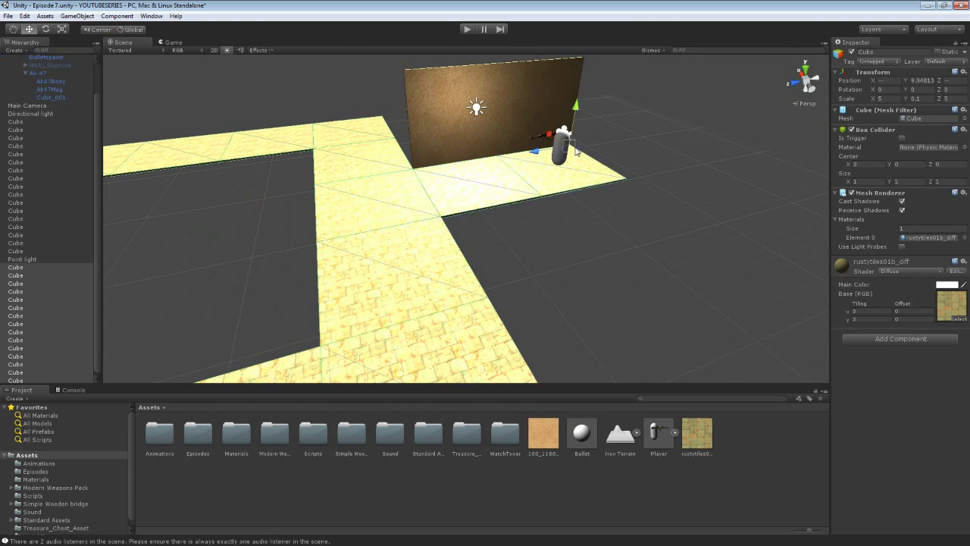
drag(575, 110, 582, 19)
- Duplicate the two wall slabs and place the copies along the opposite edge of the starting floor to form a corridor
right_drag(585, 72, 390, 204)
alt+drag(389, 205, 583, 295)
right_drag(583, 296, 913, 213)
click(600, 205)
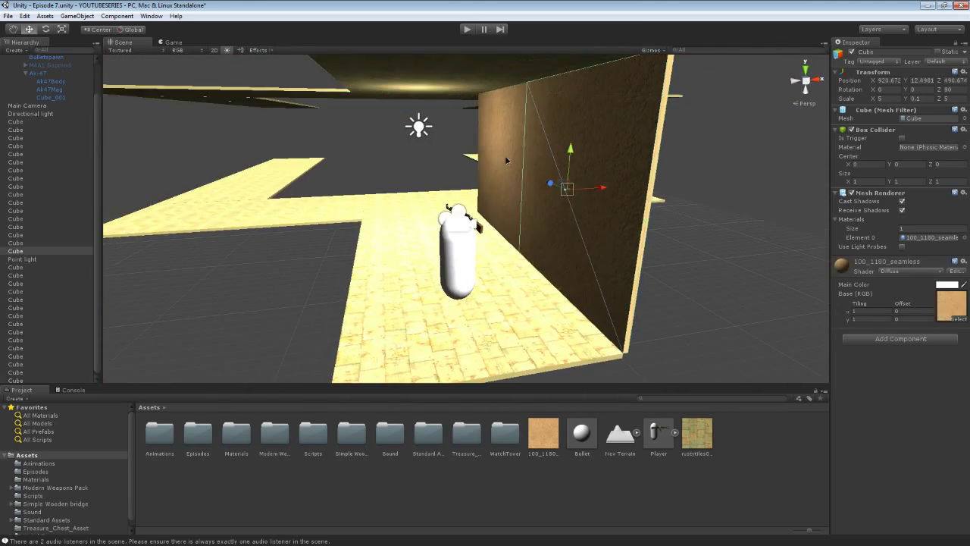
shift+click(507, 161)
right_drag(523, 171, 574, 249)
alt+drag(597, 258, 289, 222)
right_drag(289, 221, 254, 218)
alt+drag(528, 189, 547, 262)
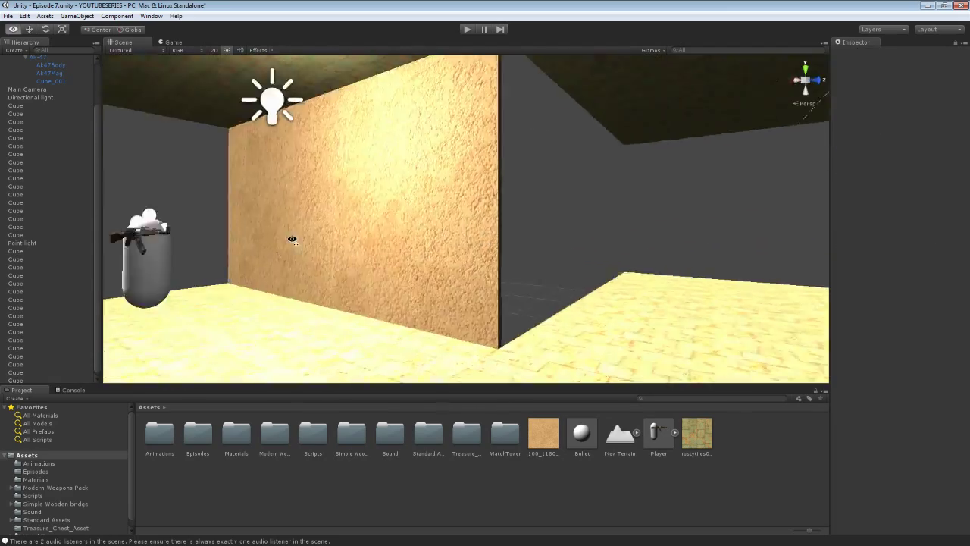
- Examine the starting corridor from inside and the open path branches beyond its walls
alt+drag(284, 236, 618, 287)
scroll(253, 242, up, 5)
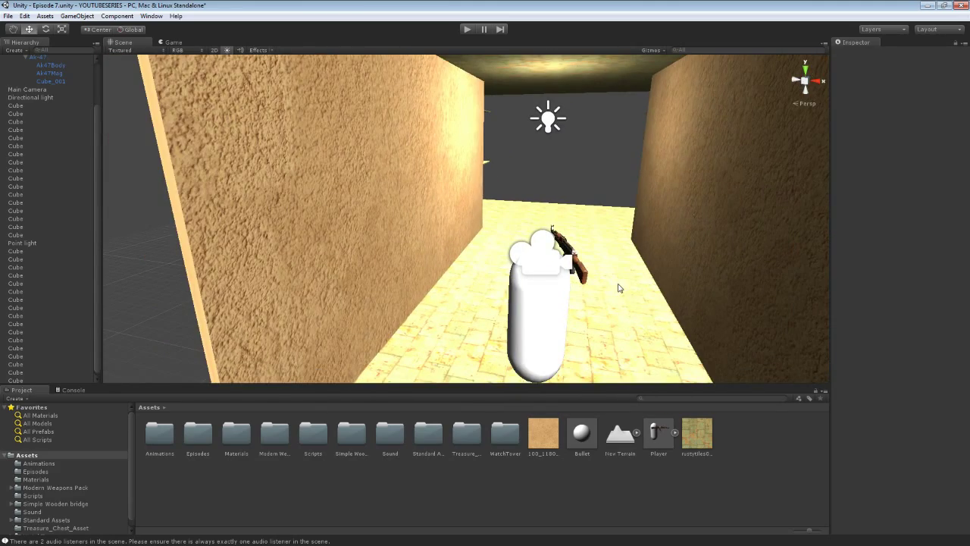
key(w)
right_drag(494, 265, 788, 260)
alt+drag(787, 259, 599, 208)
key(w)
right_drag(598, 206, 627, 213)
alt+drag(626, 216, 651, 258)
scroll(503, 250, down, 3)
right_drag(502, 249, 635, 240)
scroll(635, 240, up, 1)
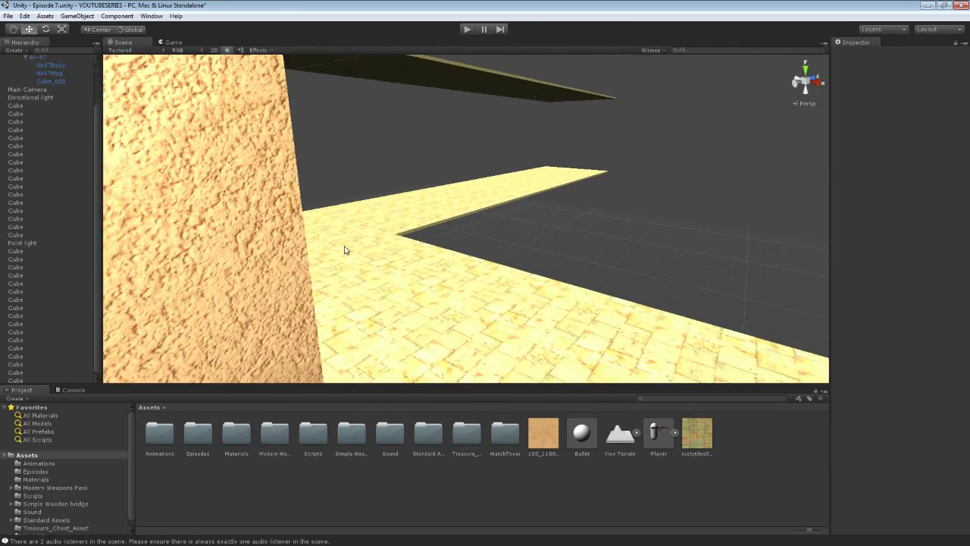
right_drag(310, 268, 414, 267)
click(415, 267)
right_drag(415, 266, 475, 270)
alt+drag(476, 271, 431, 230)
right_drag(431, 230, 470, 241)
click(470, 241)
key(r)
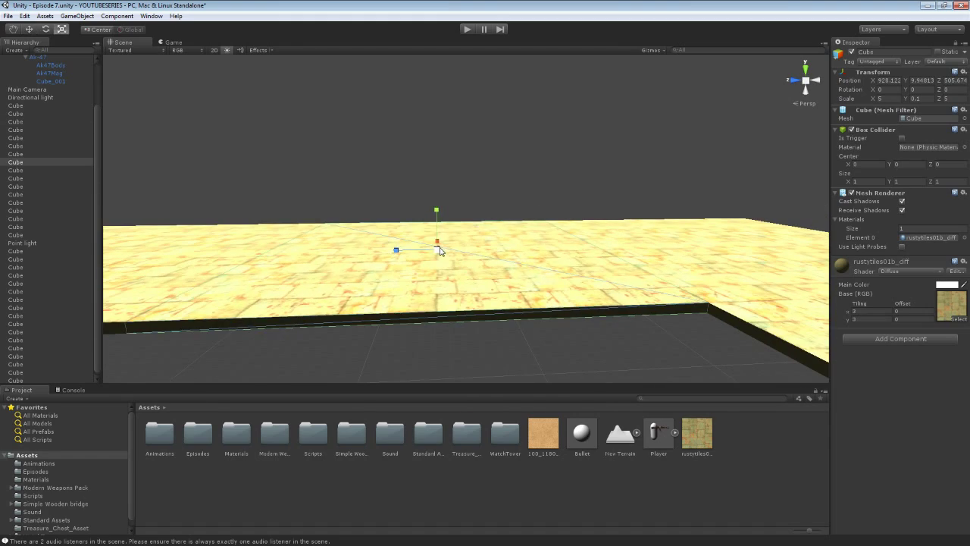
drag(437, 249, 380, 176)
key(ctrl+z)
- Select several wall slabs together, duplicate them and snap the copies along the open path beyond the starting corridor
click(359, 251)
click(379, 176)
key(s)
right_drag(379, 176, 344, 194)
shift+click(372, 184)
shift+click(280, 191)
key(d)
shift+click(333, 183)
key(ctrl+d)
key(v)
alt+drag(146, 251, 355, 117)
- Duplicate the floor slab at the walled junction and vertex-snap the copy to the opposite edge of the path
right_drag(593, 128, 490, 187)
drag(490, 188, 556, 205)
right_drag(556, 205, 396, 297)
click(468, 289)
alt+drag(395, 297, 378, 312)
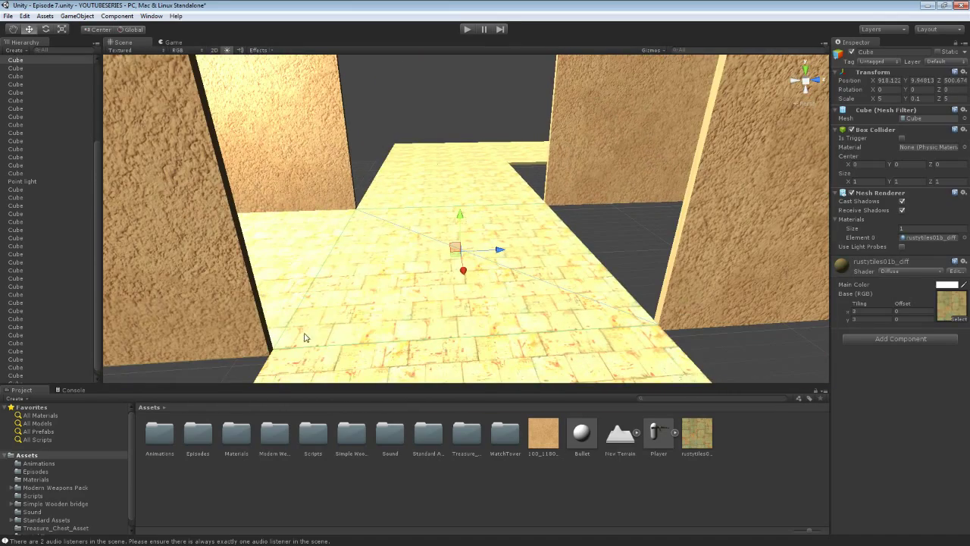
key(ctrl+d)
key(v)
drag(274, 348, 606, 323)
- Duplicate a side wall slab of the starting corridor and set the copy's rotation to Y 90 and Z 90
right_drag(606, 323, 649, 296)
alt+drag(649, 297, 419, 276)
mouse_move(419, 276)
right_down()
mouse_move(443, 265)
mouse_move(432, 268)
right_up()
click(445, 263)
key(ctrl+d)
drag(518, 240, 538, 241)
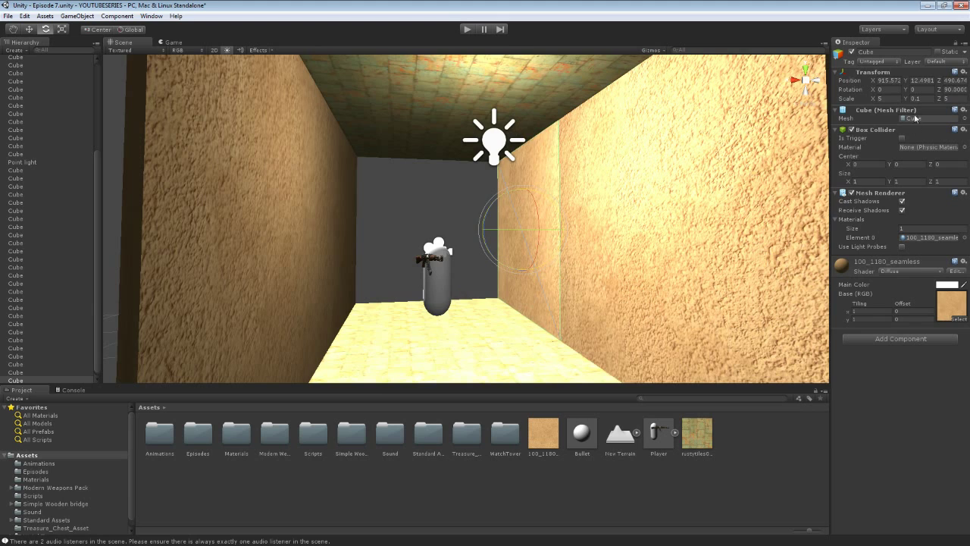
text(0)
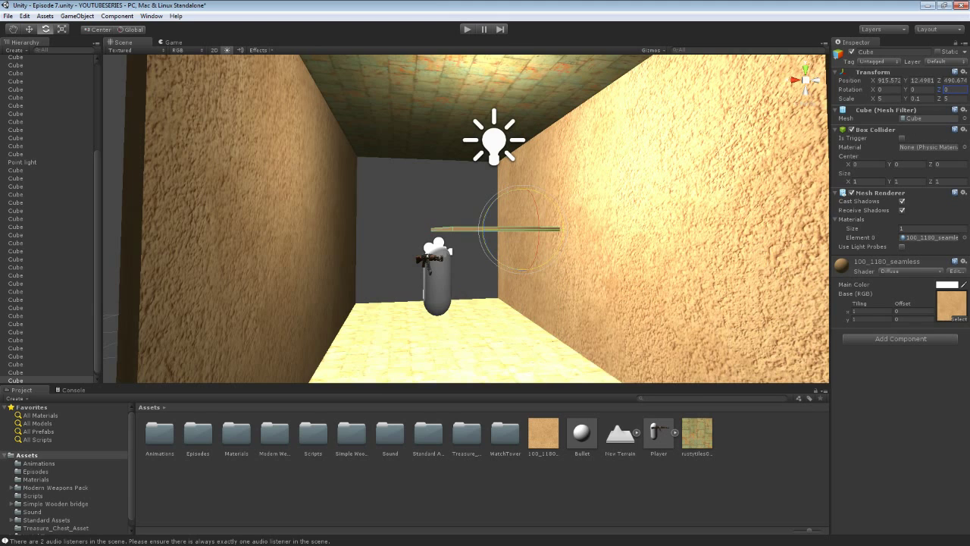
key(BackSpace)
text(9090)
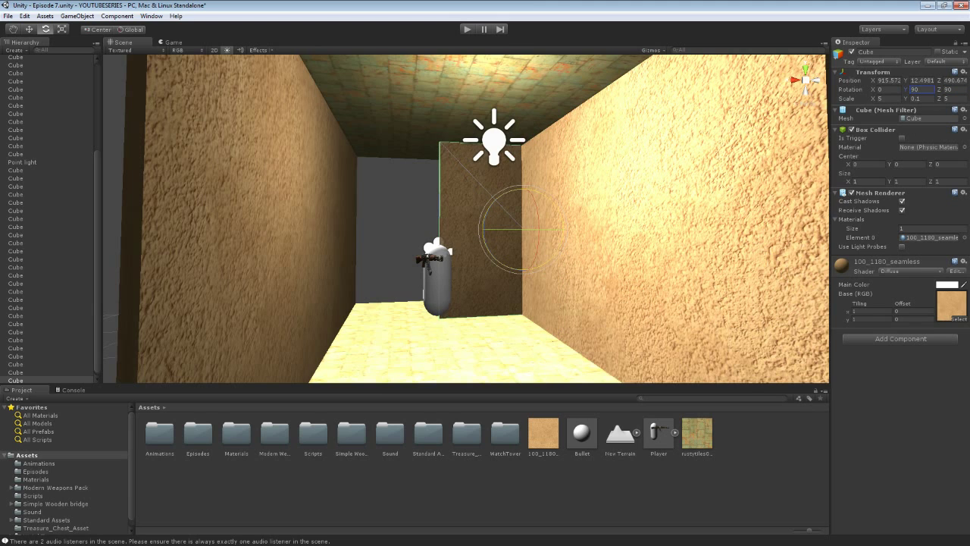
- Snap the rotated wall copy across the end of the corridor behind the player
right_drag(500, 204, 545, 246)
key(w)
drag(629, 266, 564, 253)
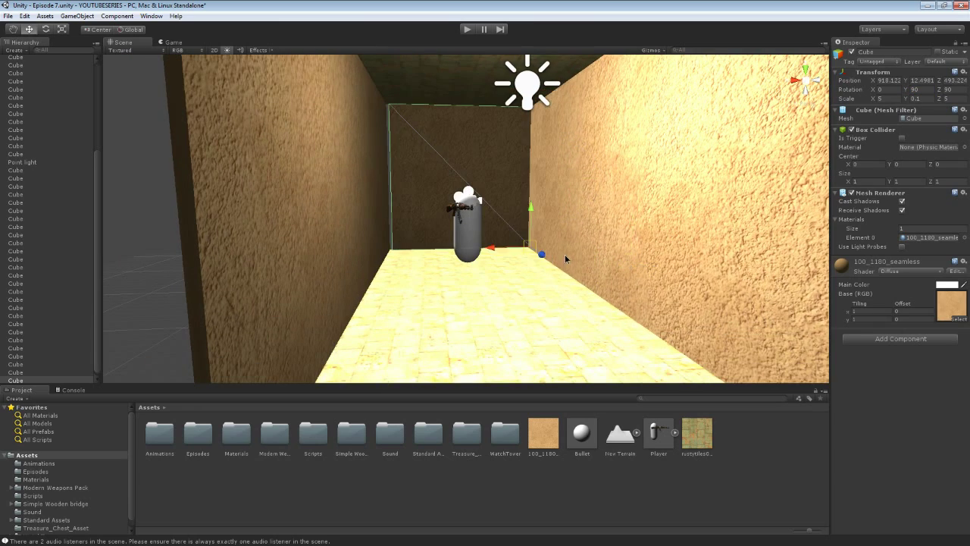
right_drag(564, 253, 629, 258)
click(514, 235)
key(ctrl+z)
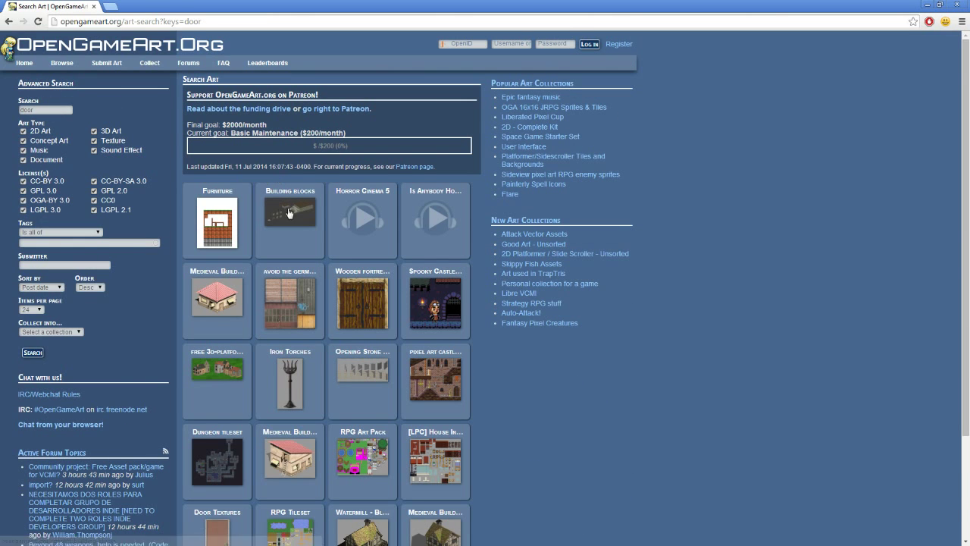
- Switch to the browser and look through the first three pages of OpenGameArt's door search results for a texture
scroll(296, 219, down, 3)
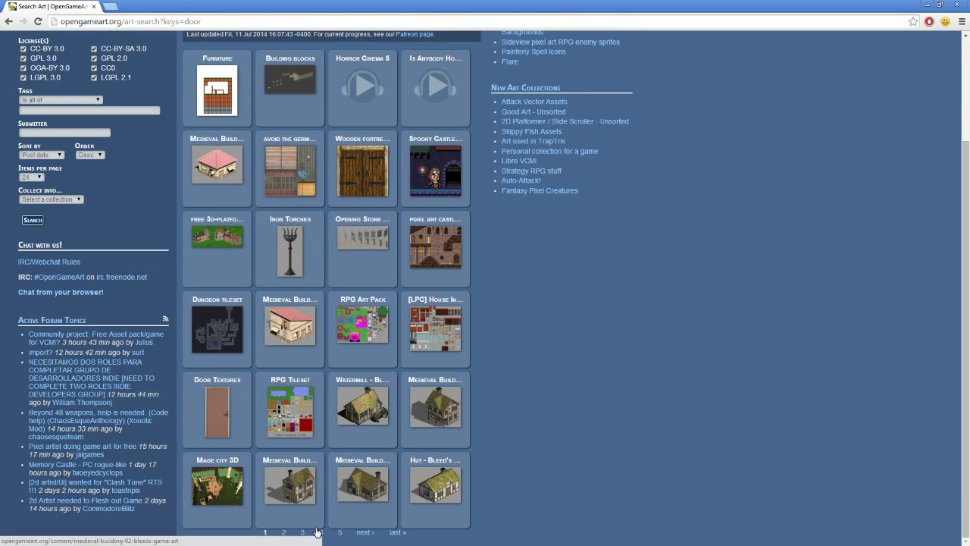
click(284, 533)
scroll(258, 493, down, 3)
scroll(291, 410, up, 2)
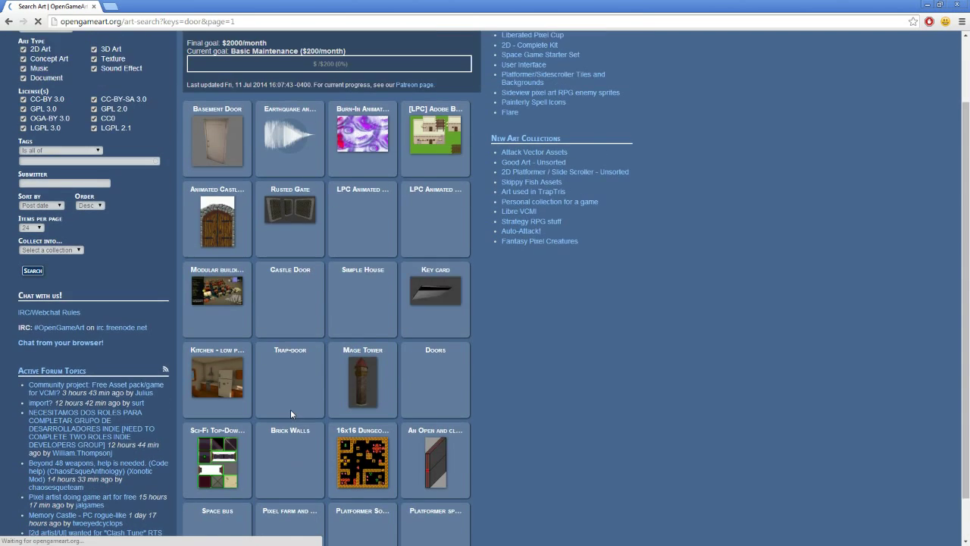
scroll(270, 412, down, 2)
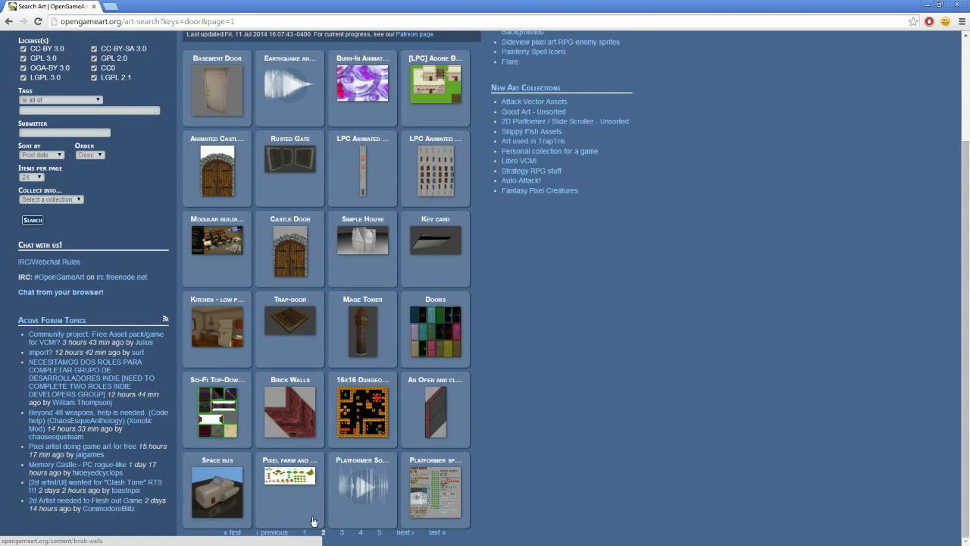
click(342, 532)
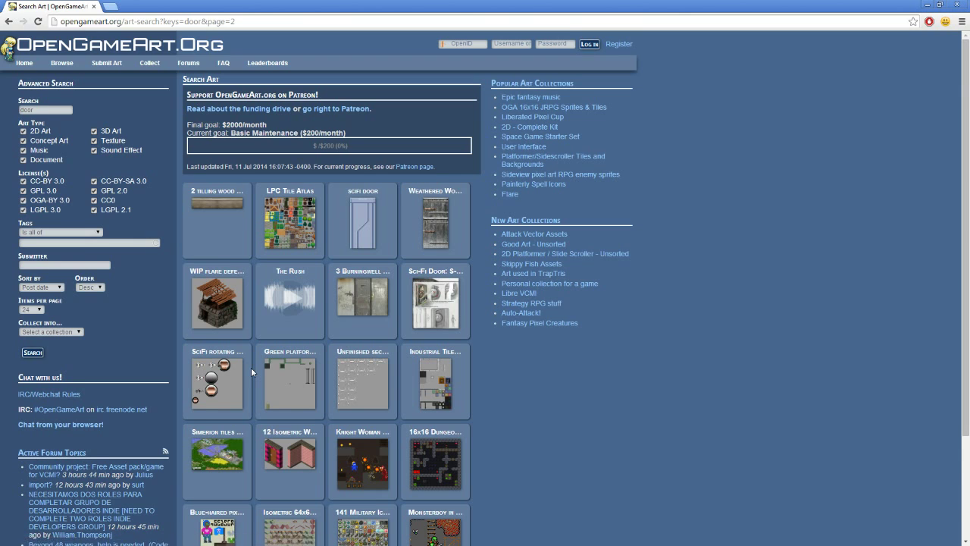
scroll(251, 367, down, 2)
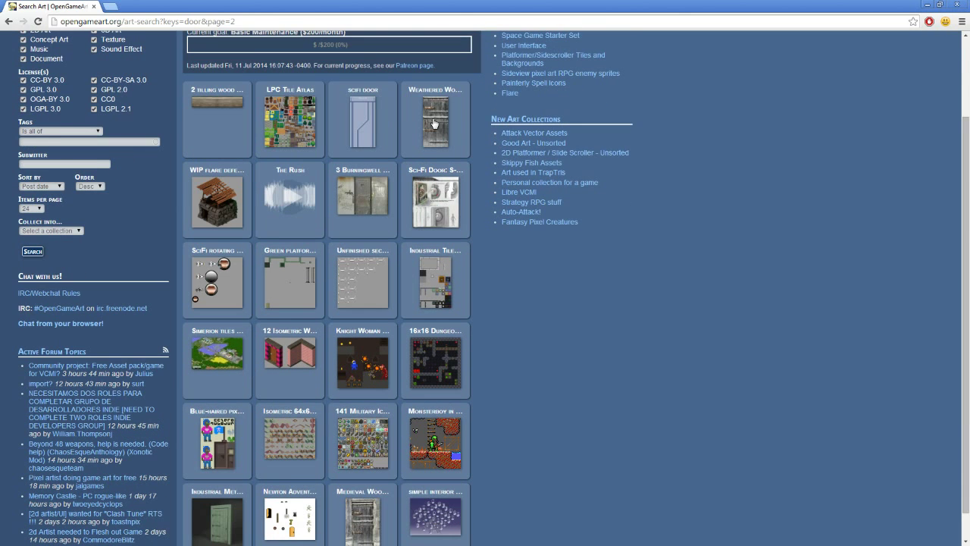
scroll(437, 229, down, 1)
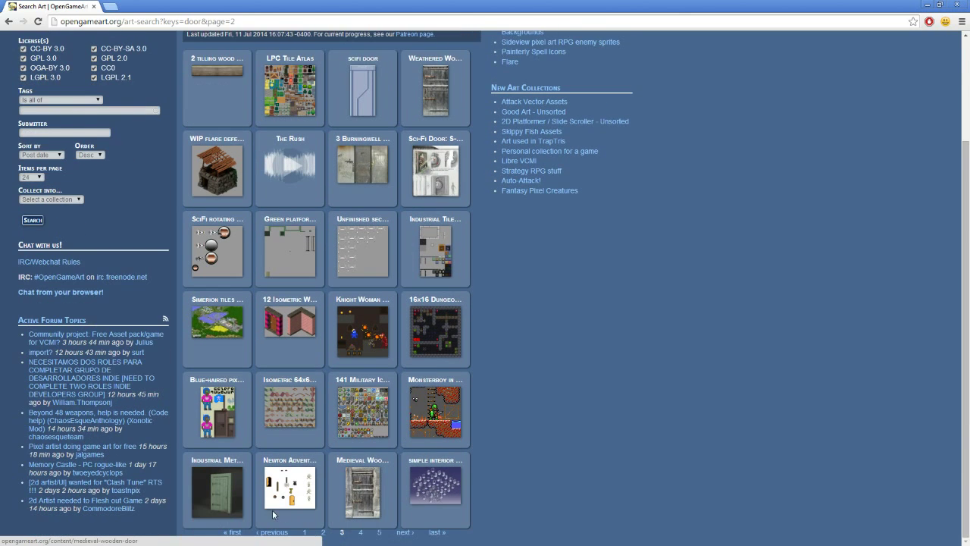
click(305, 534)
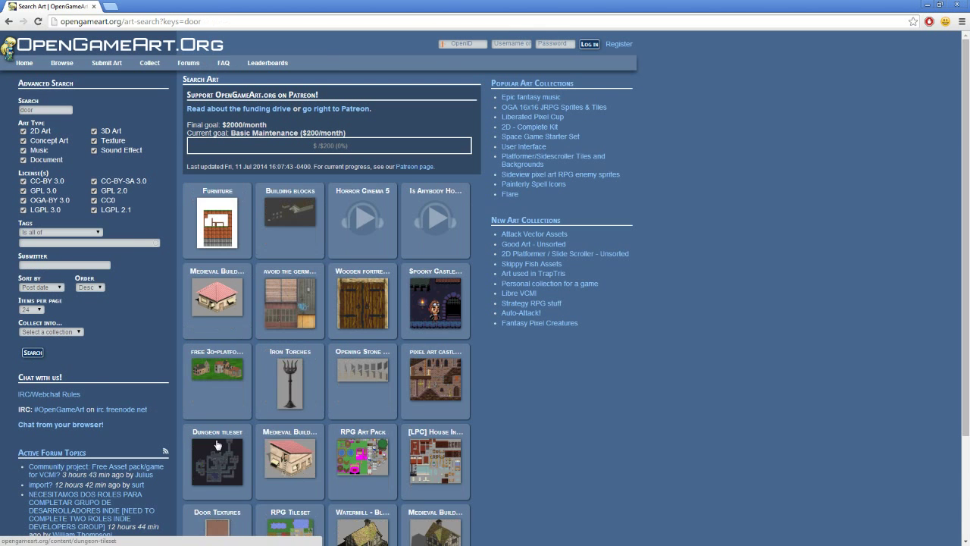
scroll(209, 379, down, 1)
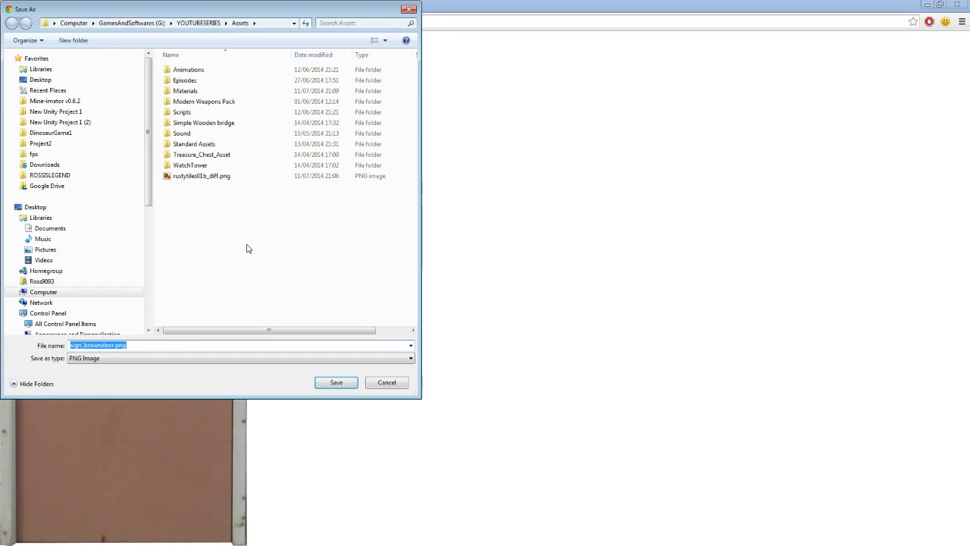
- Save sign_browndoor.png into the project's Assets folder and switch back to Unity
key(Return)
click(927, 5)
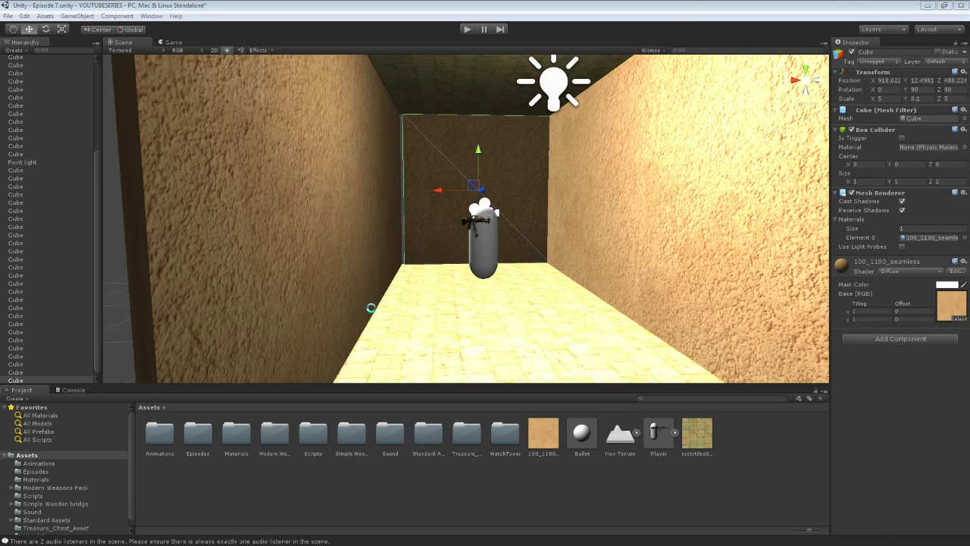
click(370, 308)
- Apply the sign_browndoor texture to the wall slab closing the corridor's end
drag(744, 436, 435, 182)
key(w)
mouse_move(434, 182)
right_down()
mouse_move(448, 169)
mouse_move(434, 168)
right_up()
click(436, 170)
- Set the door slab's X rotation to 90 so its texture stands upright
key(e)
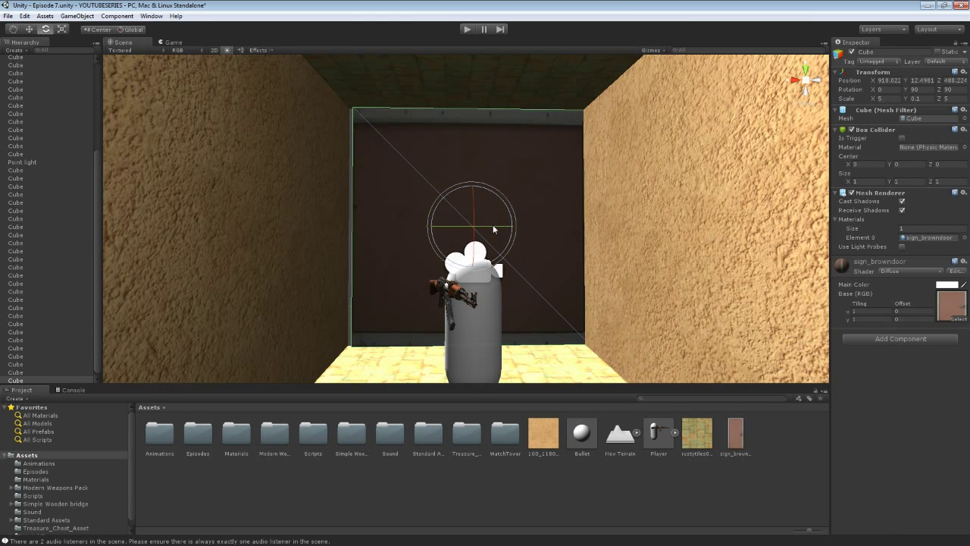
key(w)
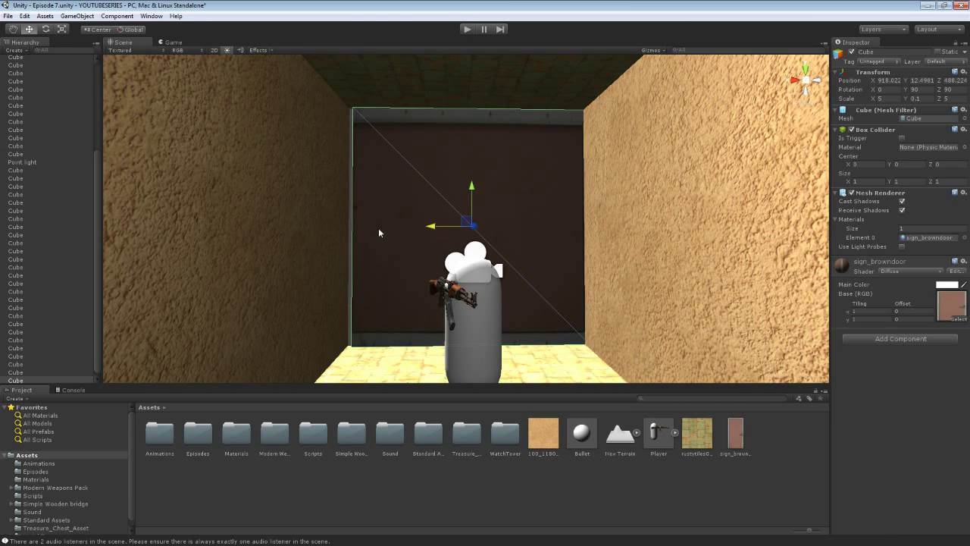
key(e)
drag(445, 195, 387, 307)
key(ctrl+z)
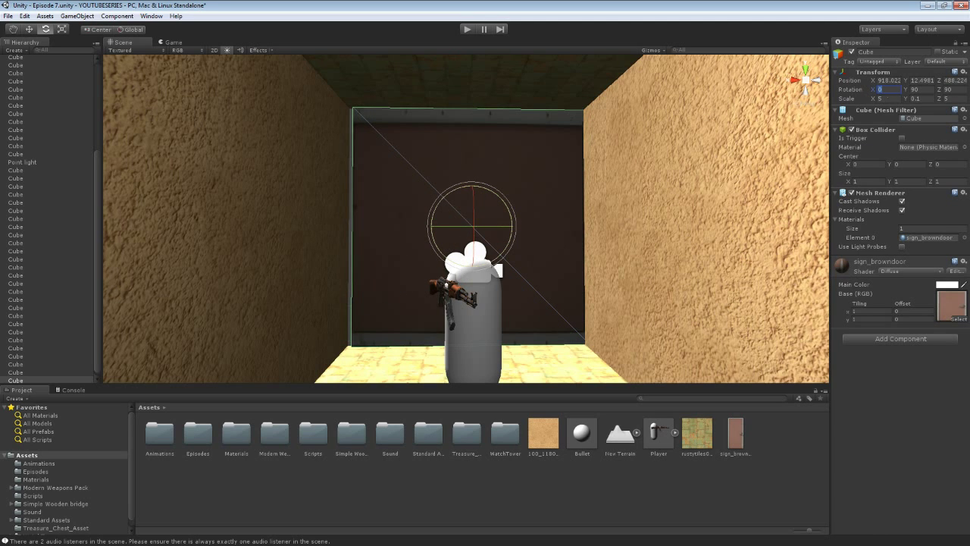
text(90)
- Narrow the door slab by setting its X scale to 2.5
right_drag(425, 217, 455, 223)
key(w)
key(e)
key(r)
drag(413, 227, 434, 225)
key(ctrl+z)
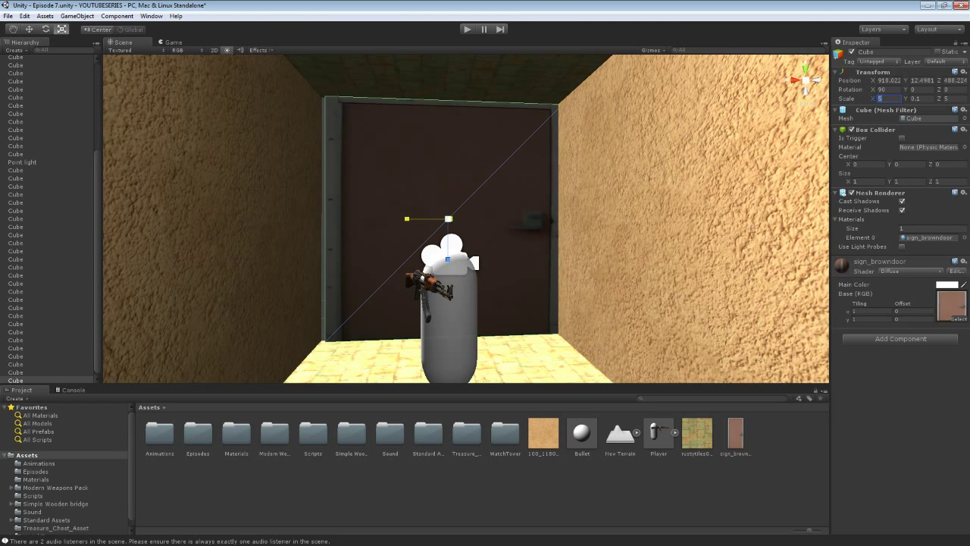
text(2.5)
- Try to move the narrowed door by vertex snapping, and undo the move
right_drag(344, 222, 360, 248)
key(w)
key(v)
drag(445, 282, 360, 287)
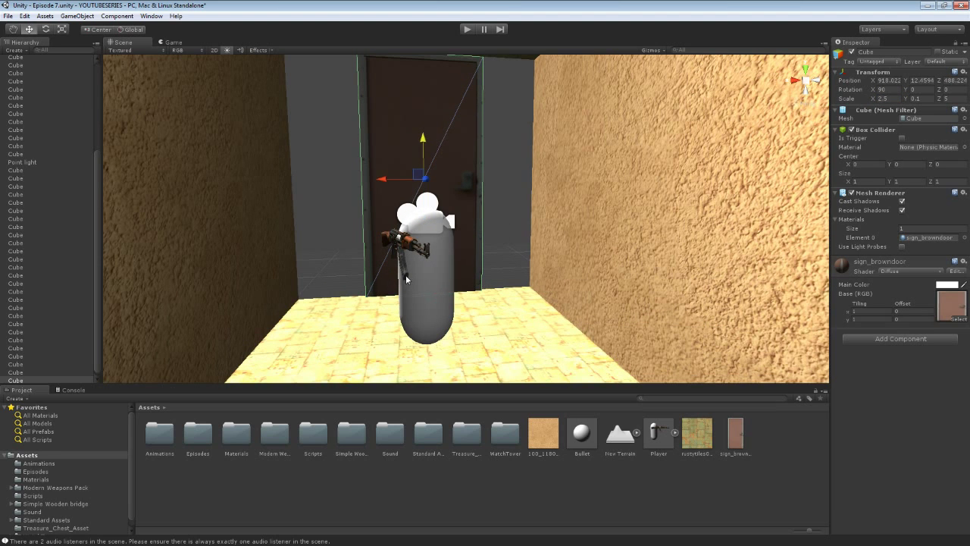
key(ctrl+z)
- Scale the door down uniformly to about 1.19 by 0.048 by 2.38
key(e)
key(r)
scroll(399, 188, up, 5)
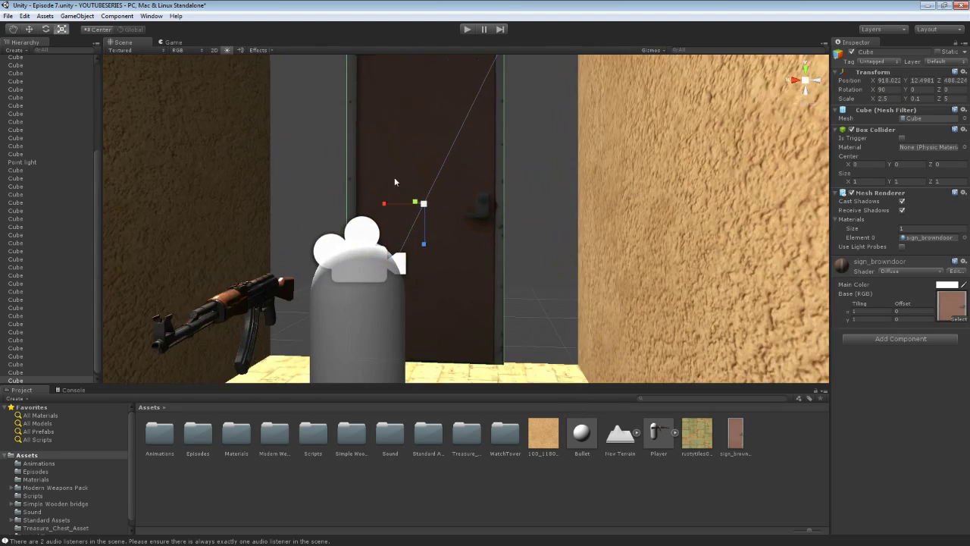
drag(423, 203, 418, 250)
- Lower the door to the floor and snap its bottom corner to the side wall at the corridor's end
key(w)
right_drag(419, 250, 416, 253)
drag(420, 276, 401, 306)
key(f)
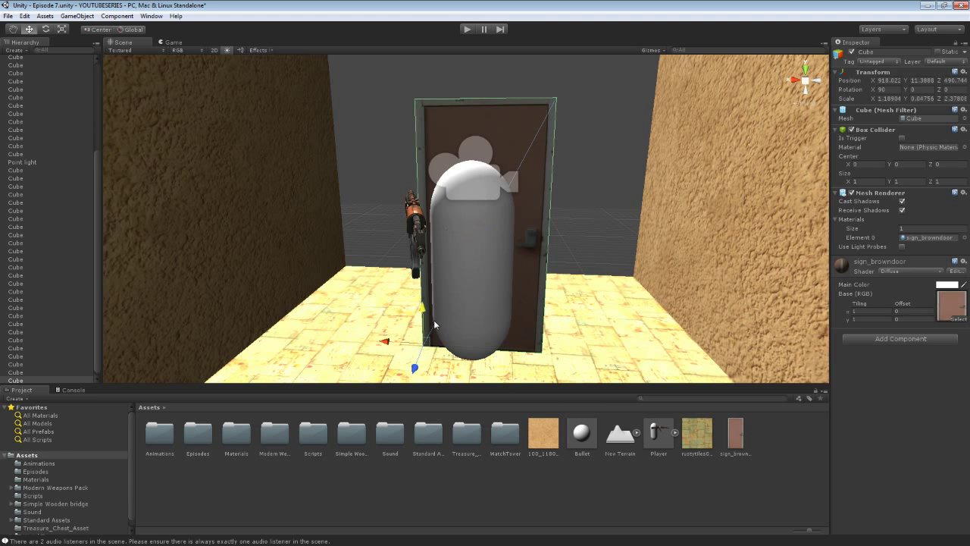
drag(424, 347, 364, 292)
right_drag(349, 281, 362, 278)
key(s)
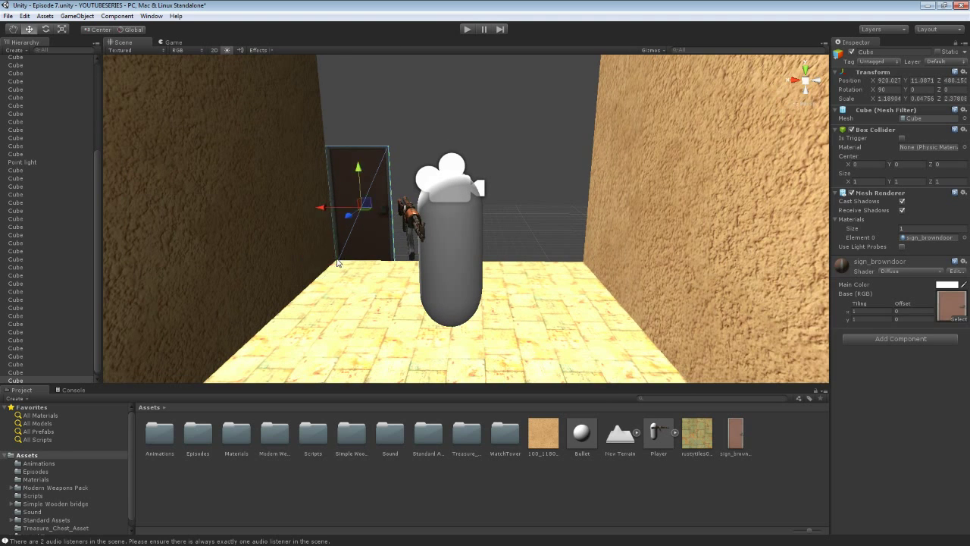
- Try to fill the corridor's end with three copies of the door snapped side by side
key(ctrl+d)
drag(338, 263, 468, 256)
key(ctrl+d)
drag(397, 262, 529, 257)
click(500, 251)
key(v)
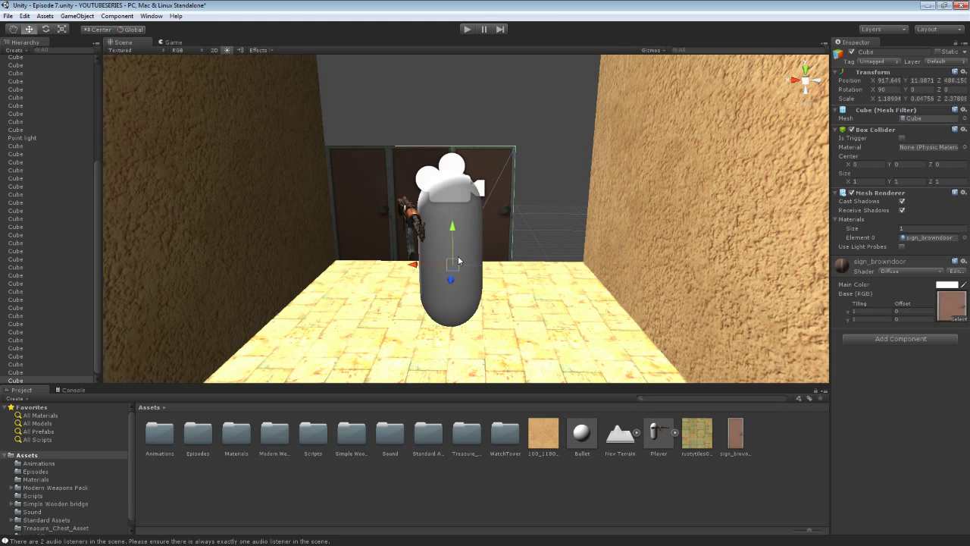
drag(456, 261, 529, 255)
right_drag(529, 255, 522, 235)
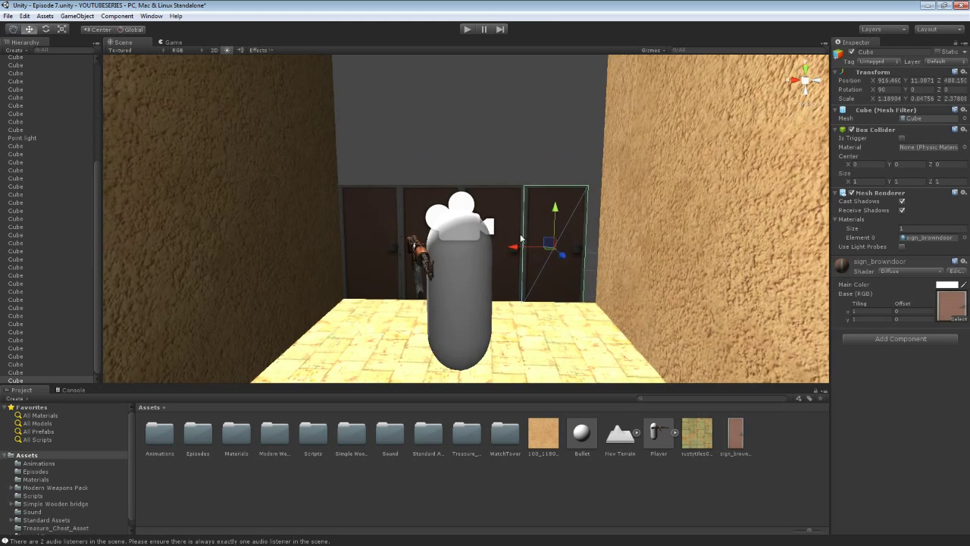
- Undo the door copies back to the single door beside the wall
key(ctrl+z)
key(ctrl+z)
key(ctrl+z)
key(ctrl+z)
key(ctrl+z)
key(ctrl+z)
key(ctrl+z)
key(ctrl+z)
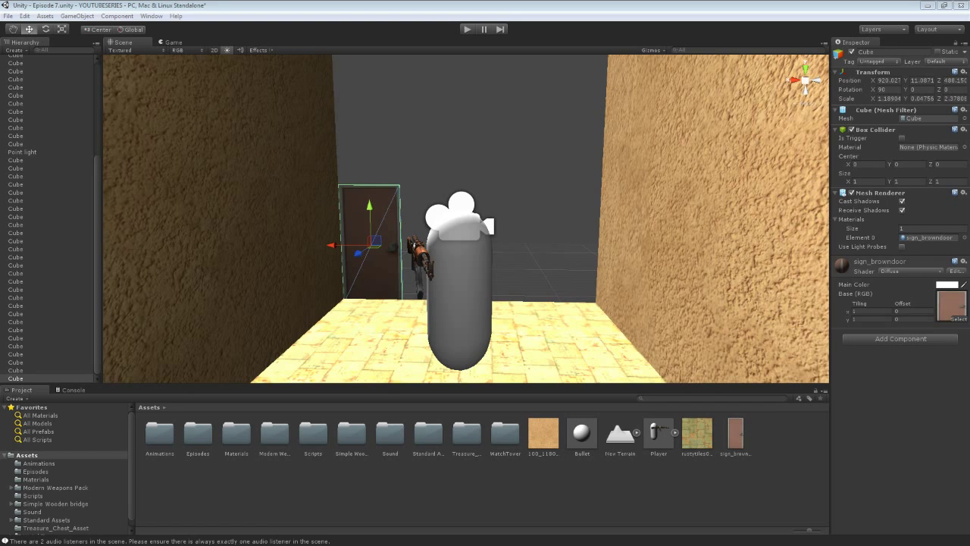
- Set the door's X scale to 1.25 and its Z scale to 2.5
click(889, 98)
text(1.25)
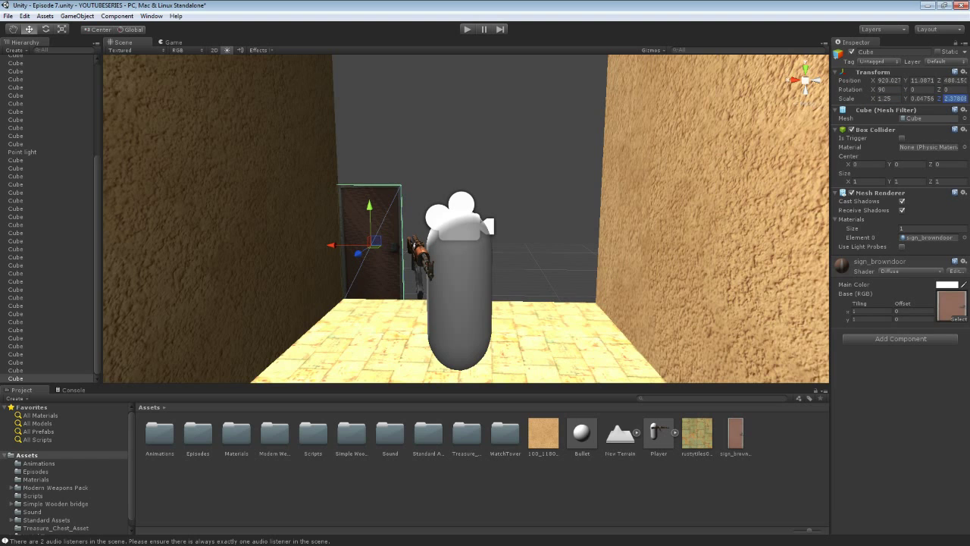
text(2.5)
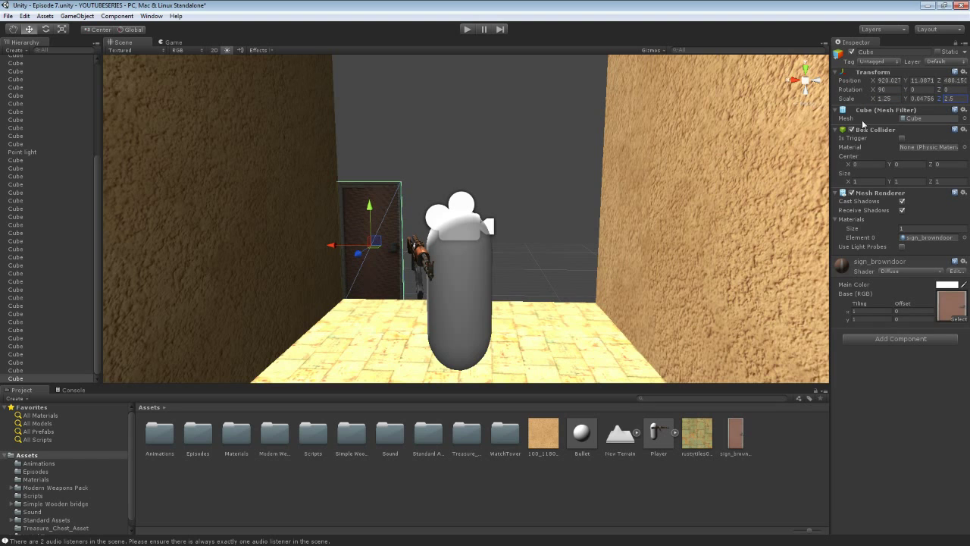
- Reposition the resized door along the floor edge at the corridor's end
right_drag(760, 163, 533, 209)
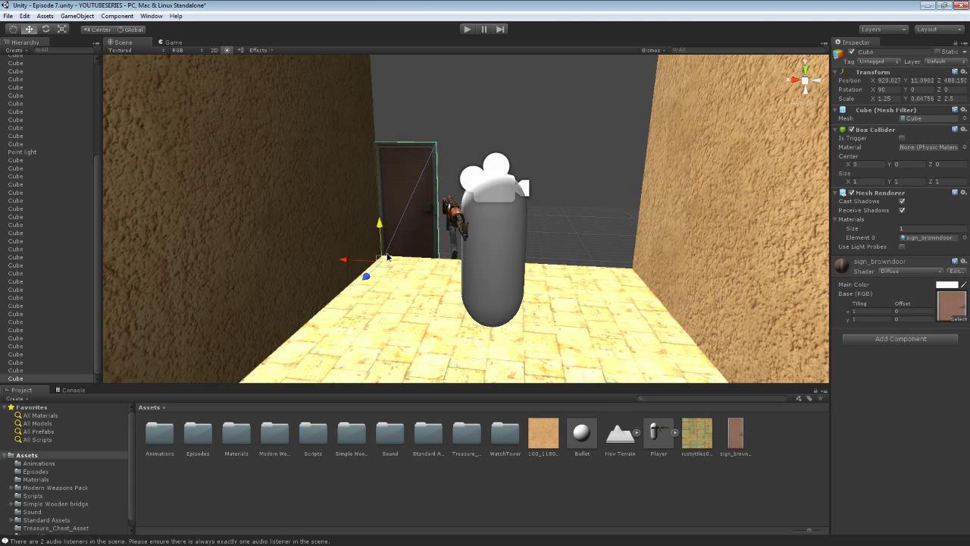
key(f)
right_drag(399, 221, 401, 216)
drag(389, 215, 492, 217)
click(417, 211)
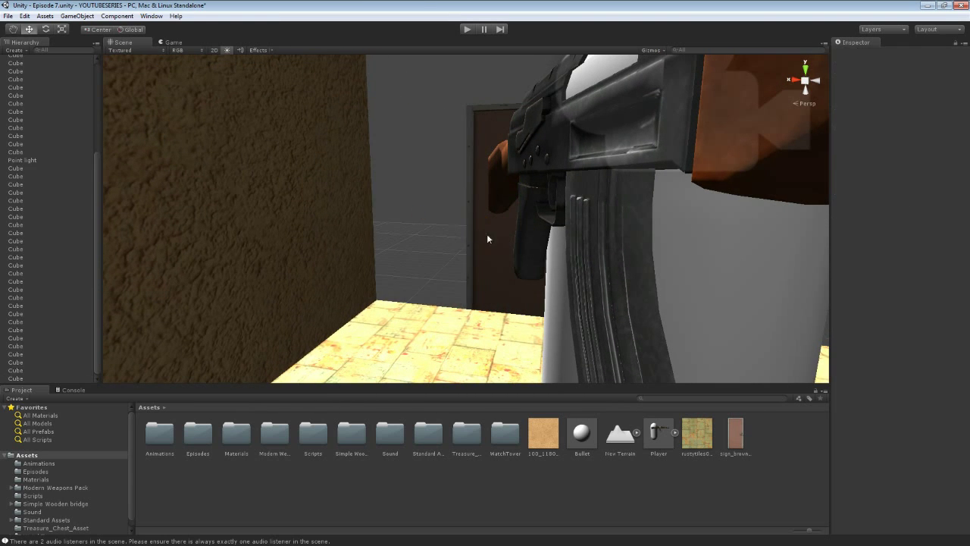
click(489, 238)
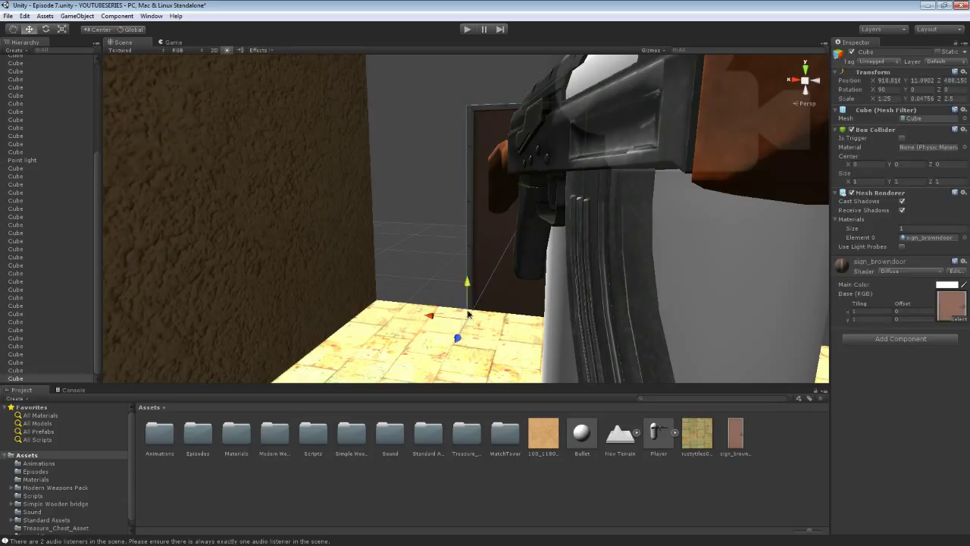
drag(464, 323, 535, 323)
- Duplicate the door and vertex-snap the copies side by side along the floor's end edge
key(ctrl+d)
key(v)
scroll(574, 311, down, 1)
scroll(530, 322, down, 3)
drag(314, 250, 522, 279)
key(w)
right_drag(518, 278, 539, 343)
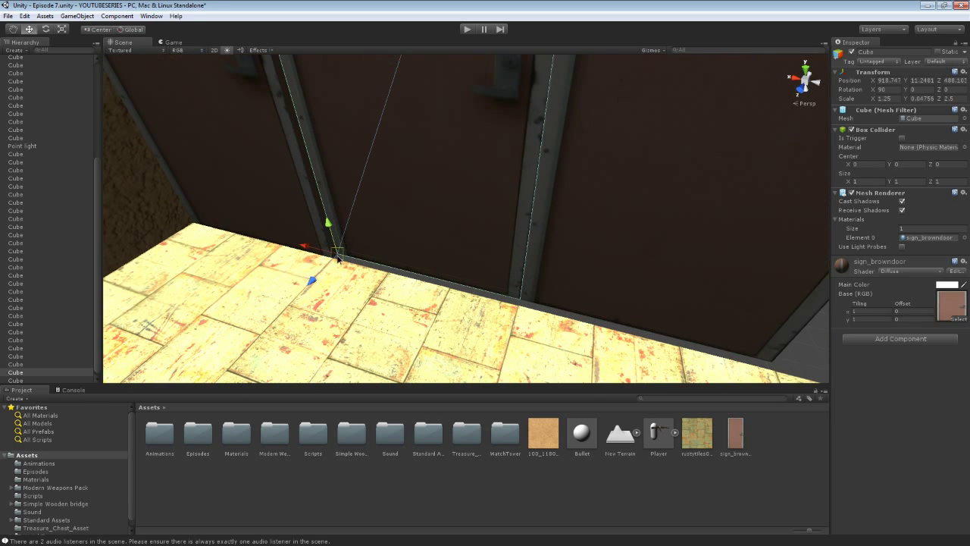
- Duplicate a door once more and snap the copy as the fourth panel against the opposite wall
right_drag(523, 307, 520, 308)
key(ctrl+d)
key(v)
drag(456, 309, 666, 311)
- Apply the 100_1180 wall texture to the outer panels of the door row, leaving a double door in the middle
key(d)
right_drag(666, 311, 528, 251)
key(a)
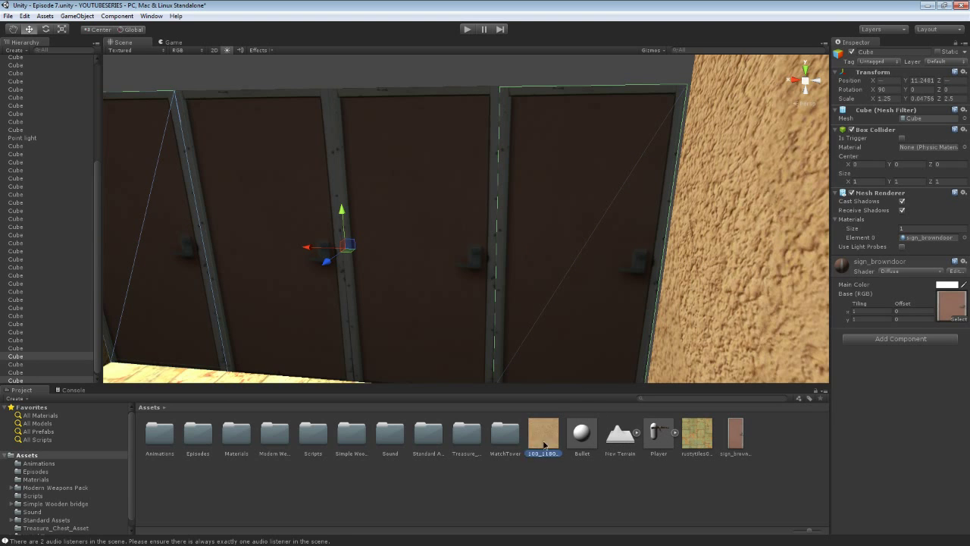
drag(543, 445, 551, 340)
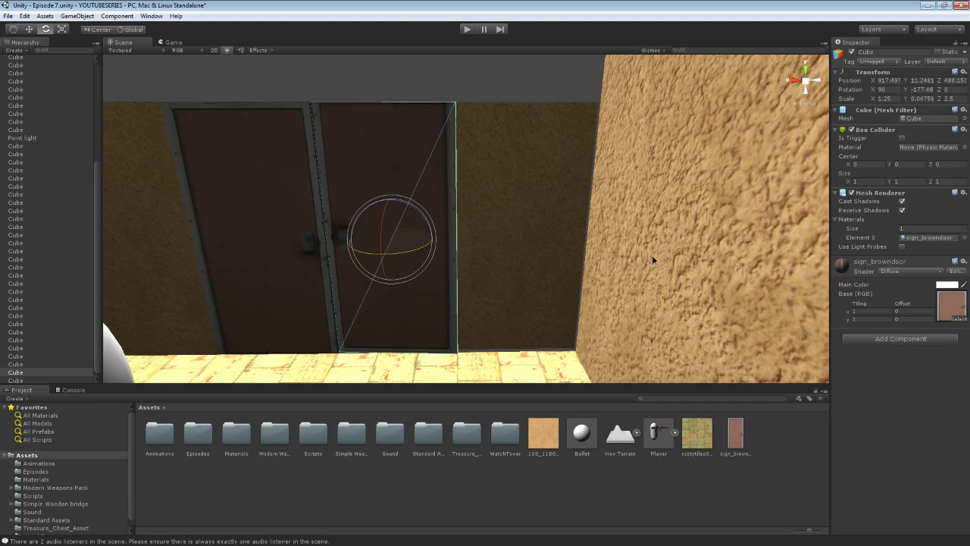
- Undo the second door's rotation and mirror it so the handles meet by setting its X scale to -1.25
scroll(432, 263, up, 3)
right_drag(432, 264, 385, 267)
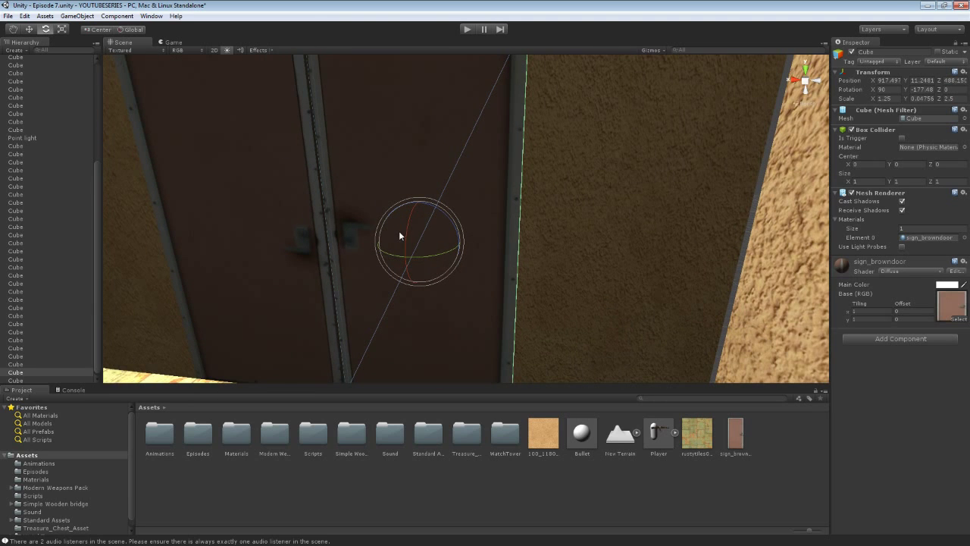
key(ctrl+z)
key(r)
drag(381, 239, 463, 260)
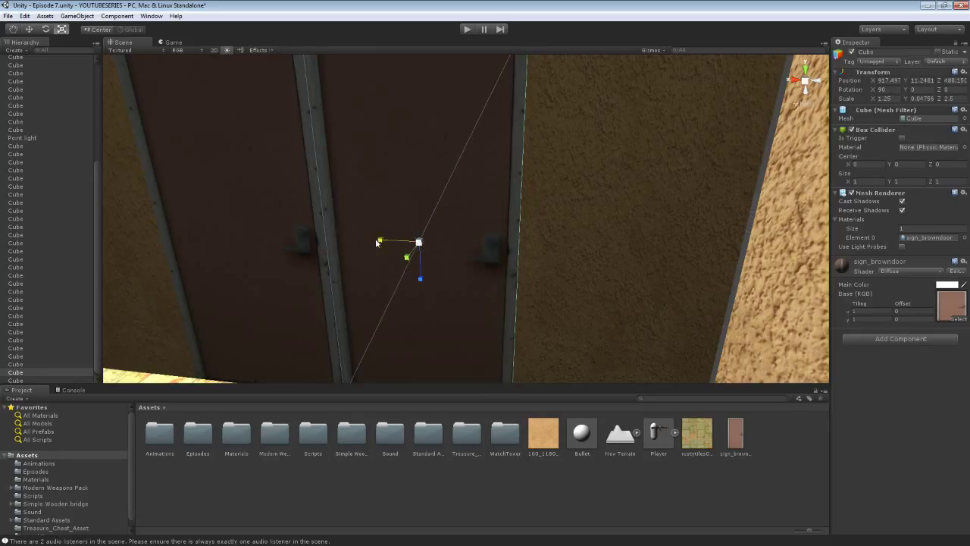
drag(378, 242, 440, 245)
key(ctrl+z)
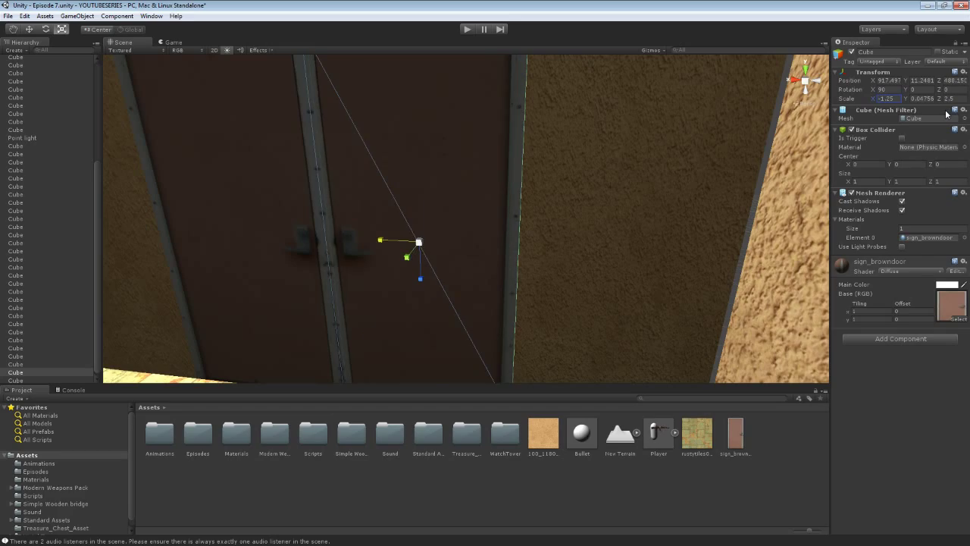
- Duplicate the outer wall panel beside the double door and snap the copy directly on top of it
key(s)
right_drag(564, 181, 531, 208)
click(501, 244)
key(s)
right_drag(501, 245, 485, 210)
key(w)
key(ctrl+d)
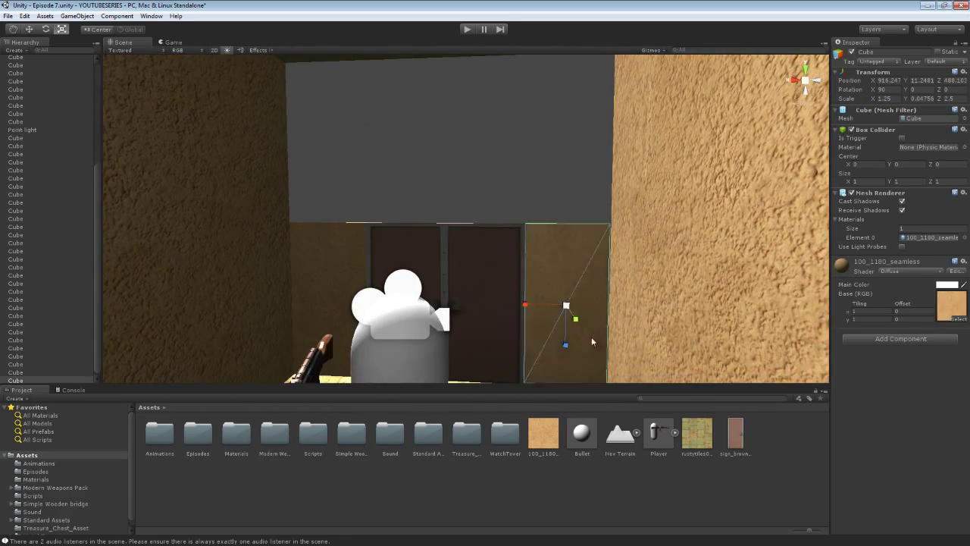
right_drag(593, 338, 601, 355)
key(s)
key(w)
key(2)
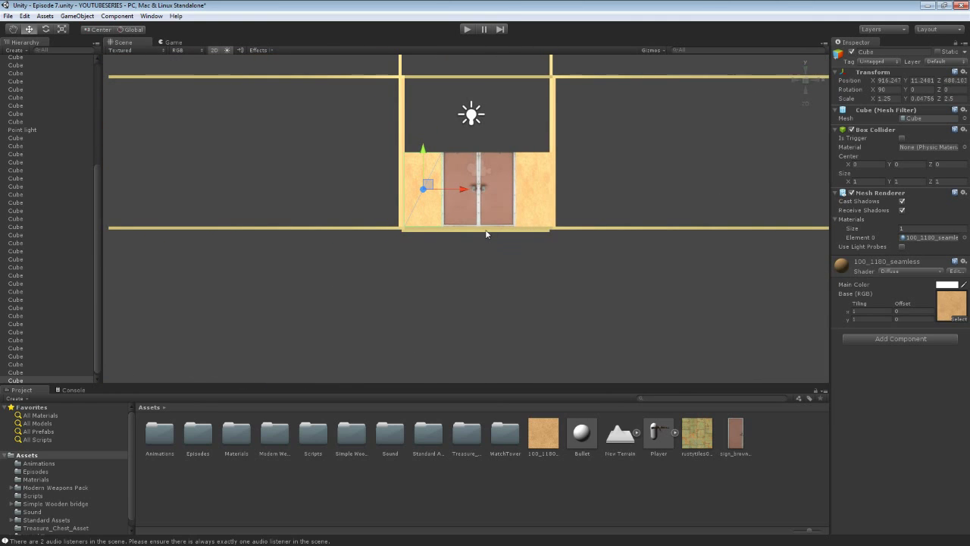
click(213, 49)
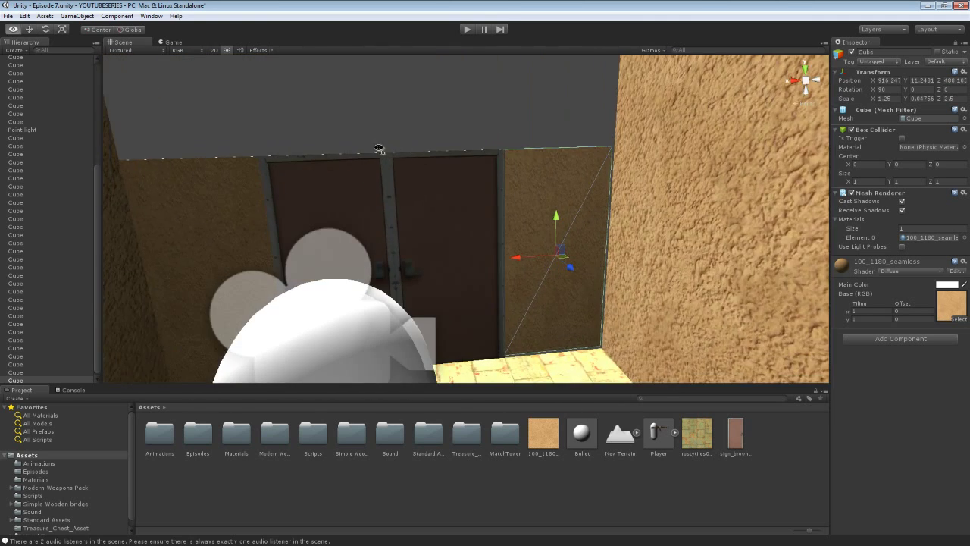
drag(531, 181, 539, 129)
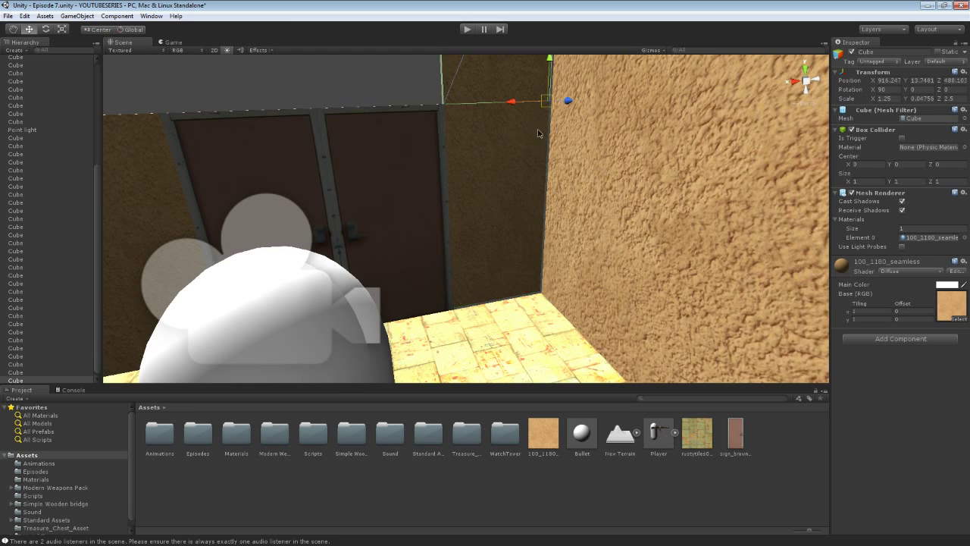
- Try to close the gap above the doors by widening the upper panel to an X scale of 5 and vertex-snapping it to the opposite wall
key(s)
right_drag(539, 128, 508, 124)
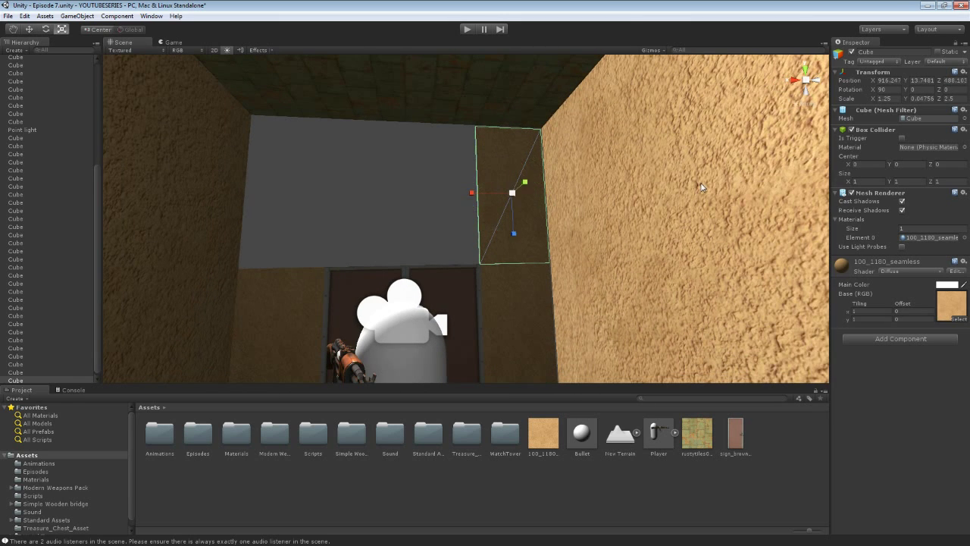
text(5)
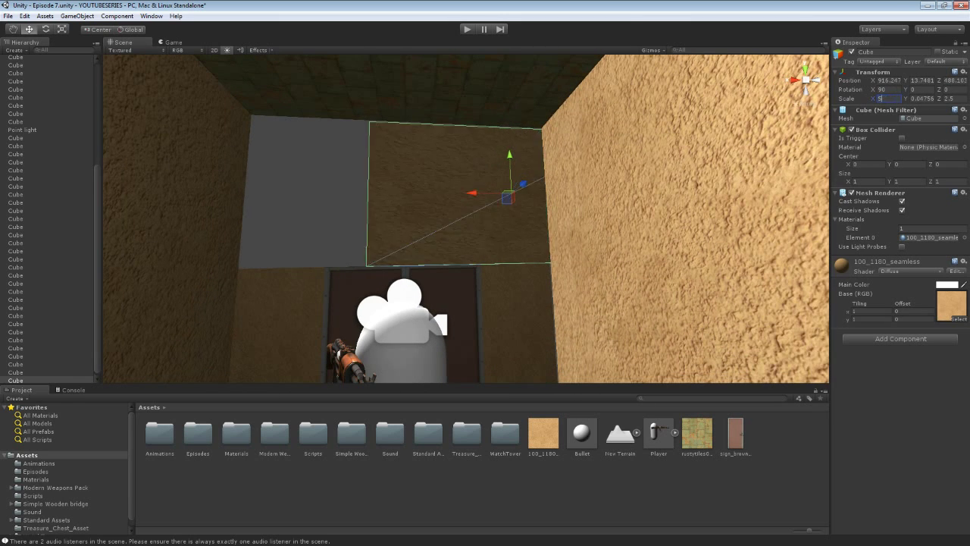
right_drag(436, 180, 404, 198)
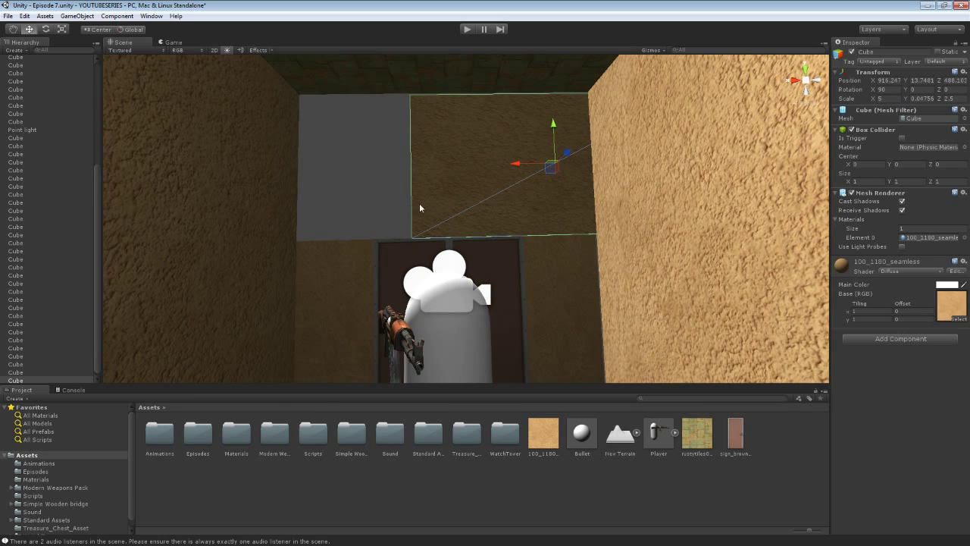
key(v)
drag(414, 237, 301, 241)
right_drag(301, 241, 330, 252)
key(s)
key(w)
right_drag(495, 338, 471, 319)
key(ctrl+z)
key(ctrl+z)
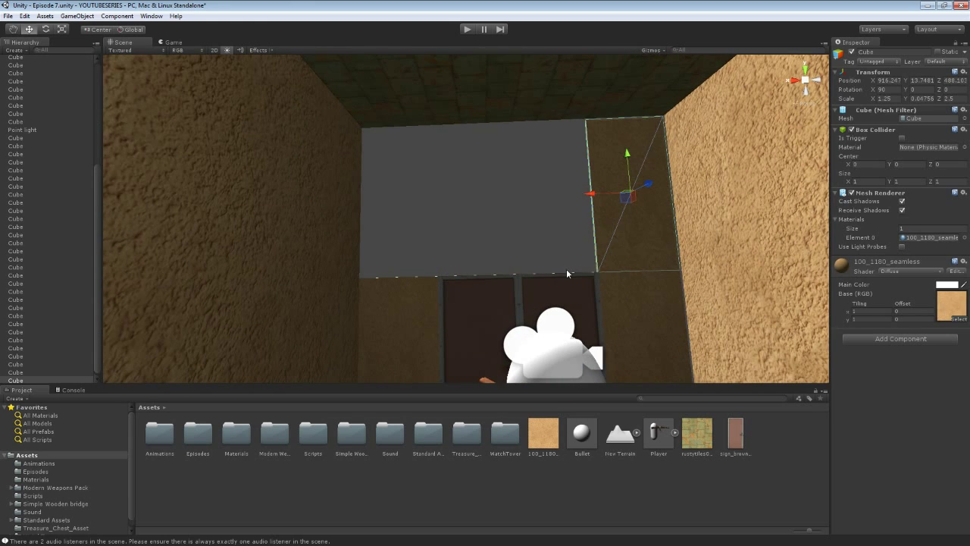
- Duplicate the upper panel repeatedly and vertex-snap the copies side by side to fill the gap above the double door
key(ctrl+d)
drag(683, 273, 442, 271)
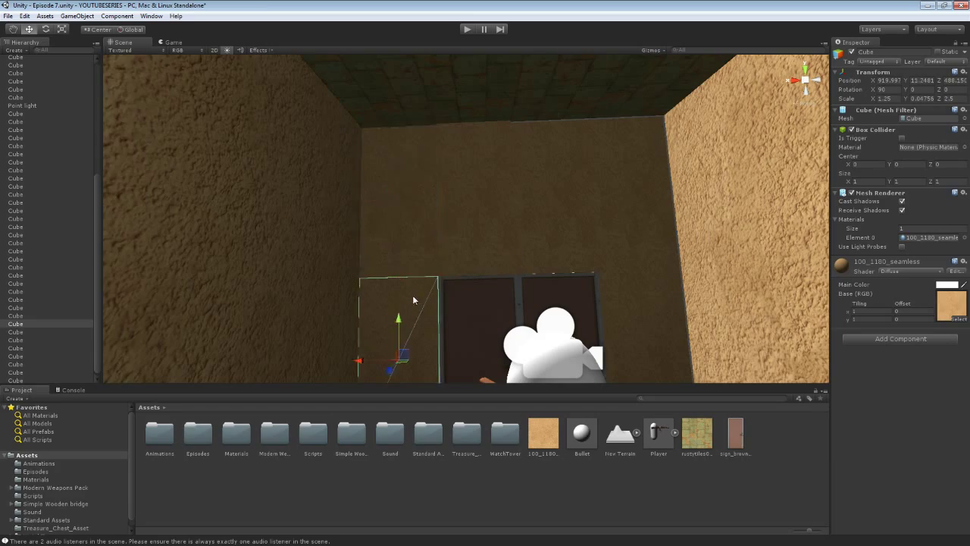
key(s)
right_drag(413, 295, 489, 279)
- Play-test the level by walking down the corridor, and stop the game
key(ctrl+s)
key(w)
click(465, 294)
click(489, 279)
click(466, 30)
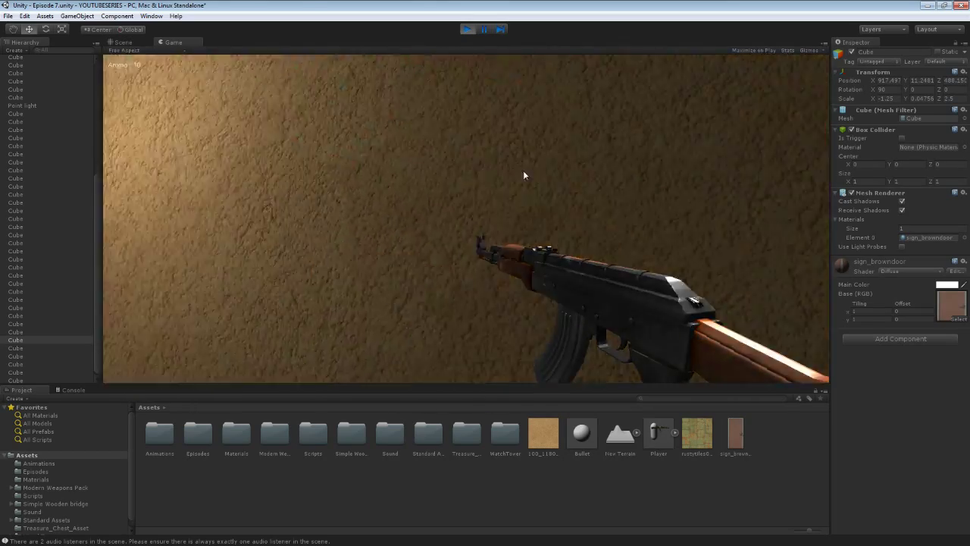
key(w)
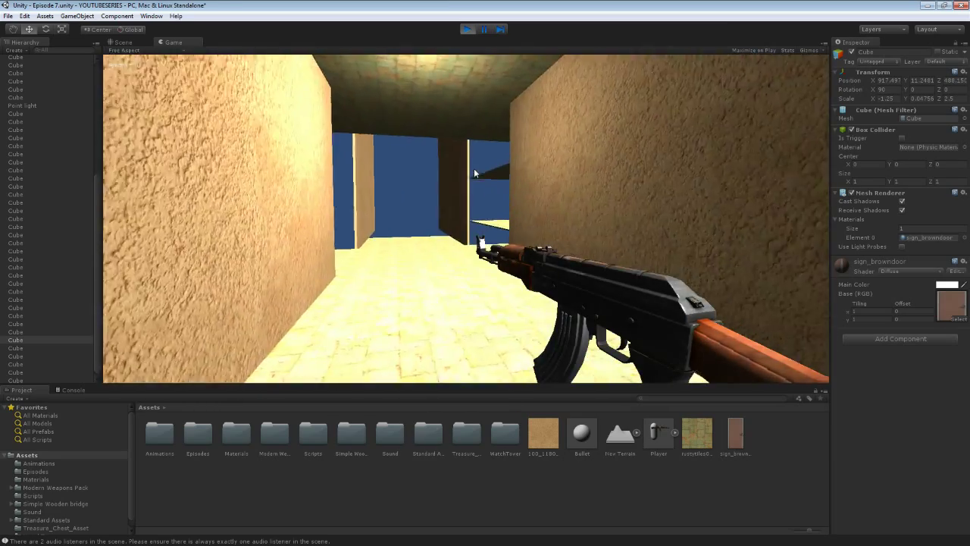
key(w)
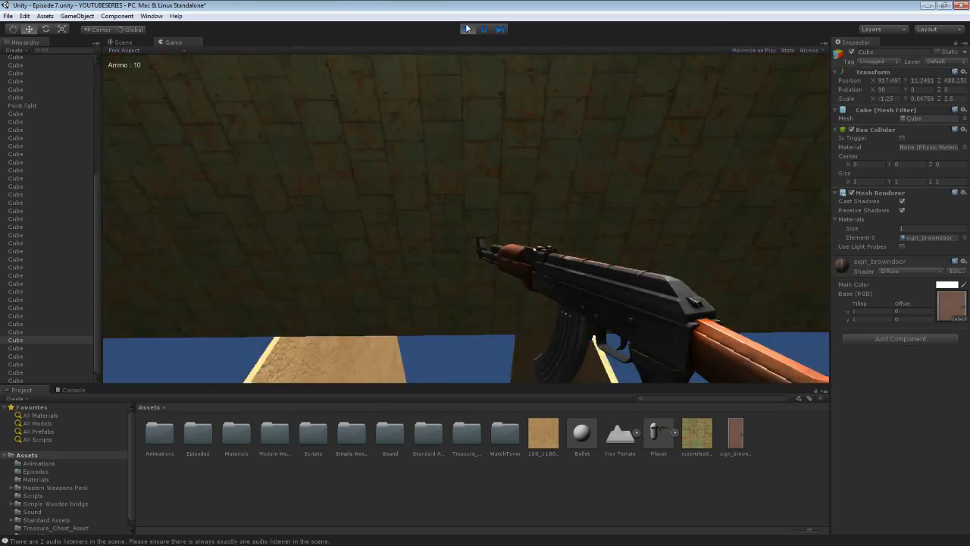
click(468, 28)
- Vertex-snap the panels above the double door into line with each other in depth, at Z about 488.2
key(w)
right_drag(425, 161, 373, 226)
click(470, 210)
key(a)
key(s)
key(w)
click(366, 187)
key(w)
right_drag(426, 313, 562, 294)
right_drag(374, 311, 377, 324)
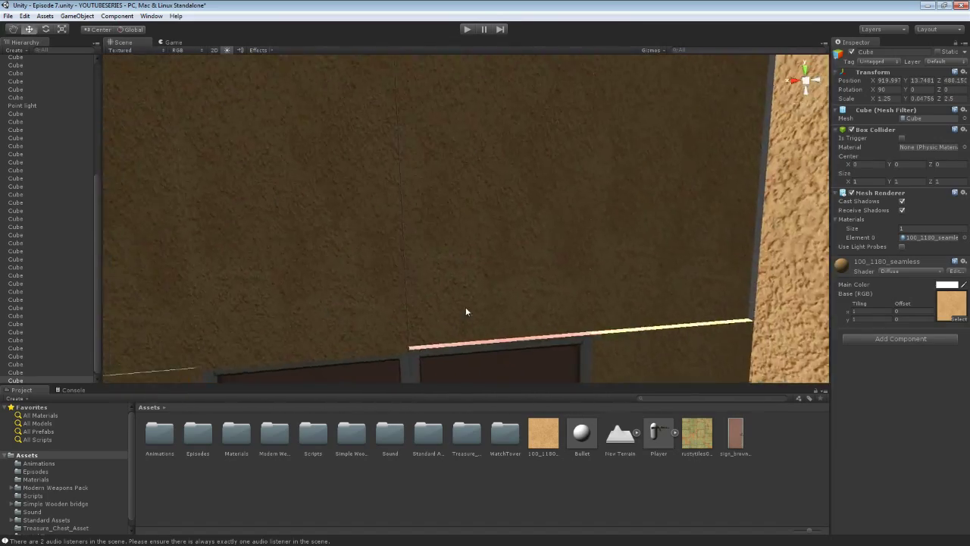
right_drag(616, 291, 521, 327)
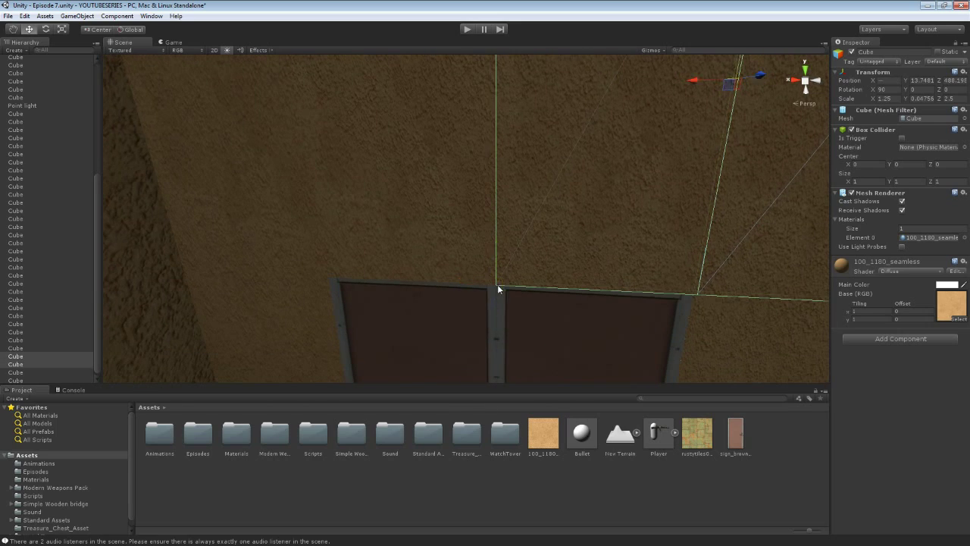
right_drag(497, 285, 508, 260)
- Vertex-snap the wall panels on both sides of the double door to the upper panels' depth, at Z about 488.2
drag(547, 156, 554, 150)
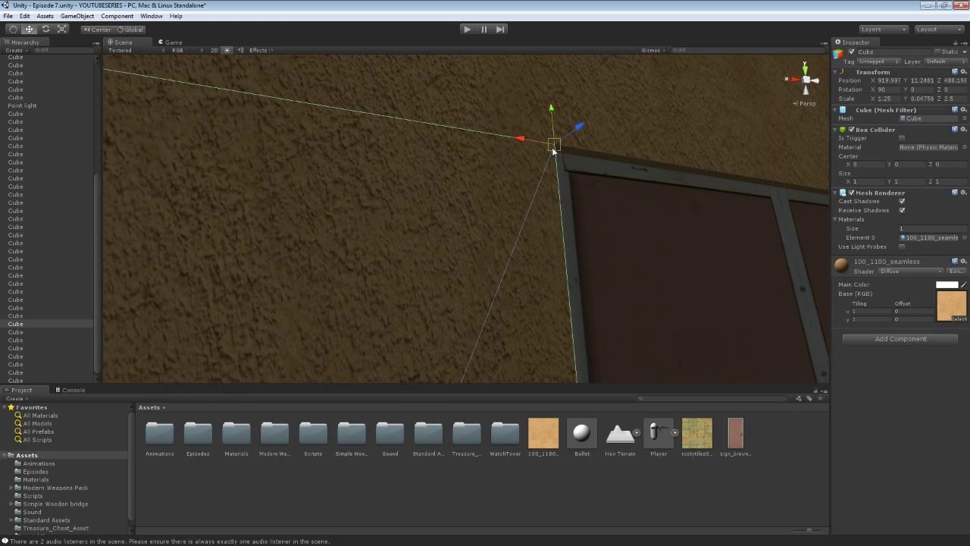
right_drag(555, 151, 622, 184)
click(509, 175)
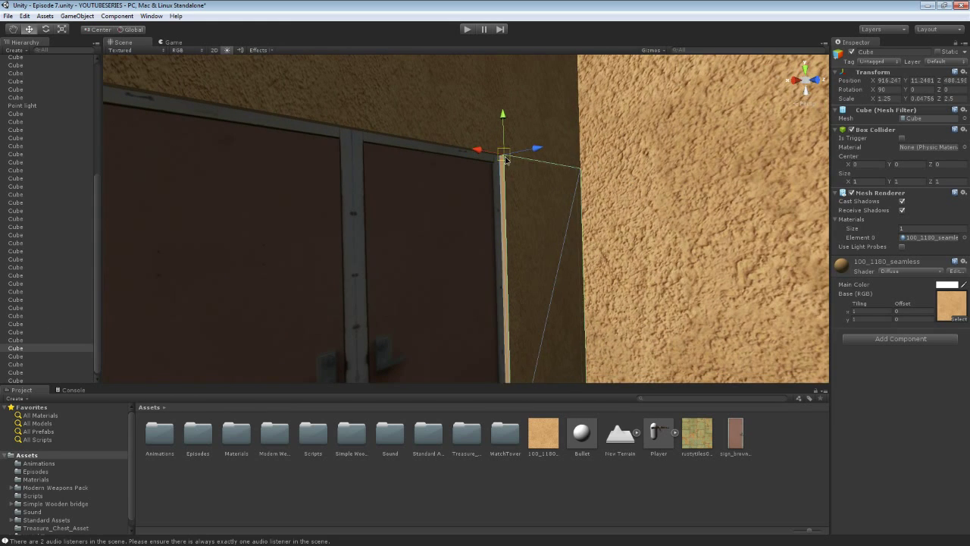
- Inspect the door wall and the surrounding corridors from several angles
scroll(571, 175, up, 3)
right_drag(571, 182, 258, 225)
scroll(574, 301, down, 4)
click(573, 288)
scroll(573, 288, up, 4)
click(442, 235)
click(333, 222)
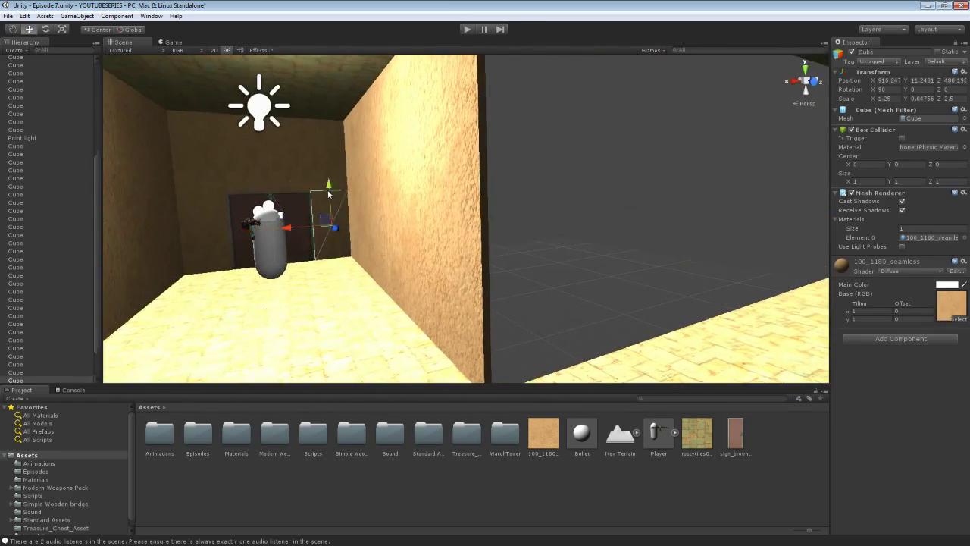
right_drag(333, 221, 827, 364)
right_drag(954, 395, 448, 301)
right_drag(447, 202, 464, 274)
- Try to raise the floor slab between the far corridor walls towards the ceiling and lower it again
click(481, 329)
drag(518, 292, 528, 126)
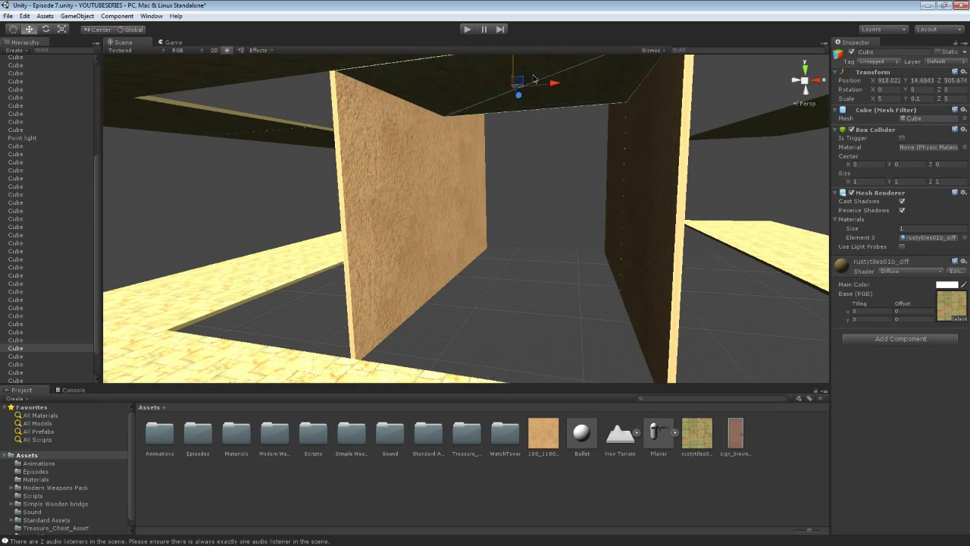
drag(534, 79, 552, 275)
right_drag(553, 275, 390, 244)
click(427, 342)
- Try to stack a duplicate of the junction's ceiling slab on top at Y 15.1481 and apply the 100_1180 texture to it
right_drag(339, 263, 355, 286)
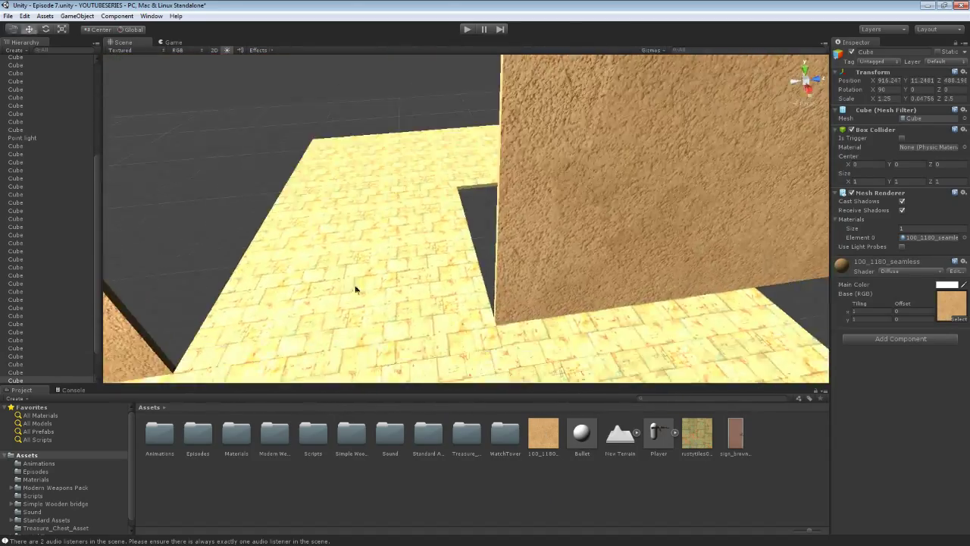
scroll(356, 300, up, 8)
scroll(395, 269, down, 5)
click(384, 253)
right_drag(384, 254, 318, 262)
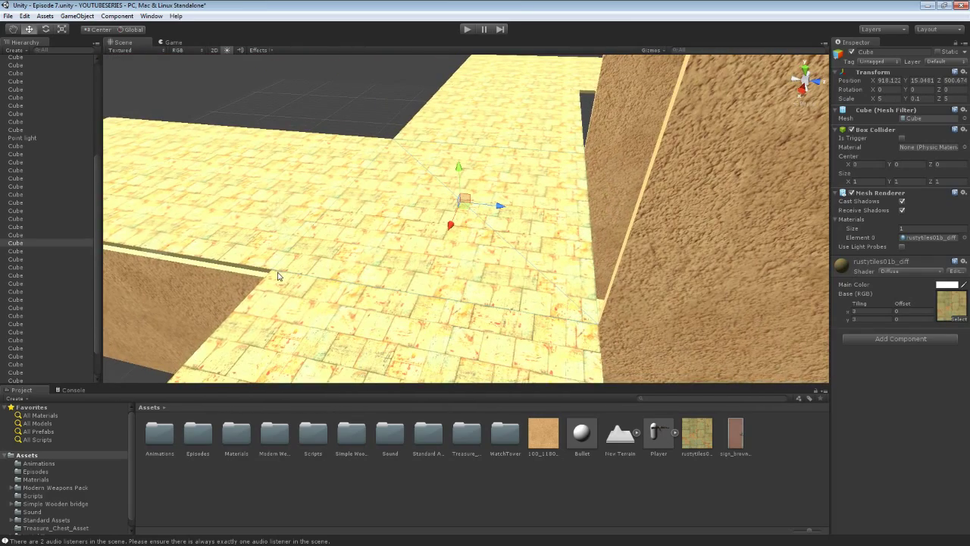
alt+drag(273, 282, 272, 243)
drag(412, 118, 411, 103)
right_drag(339, 241, 261, 216)
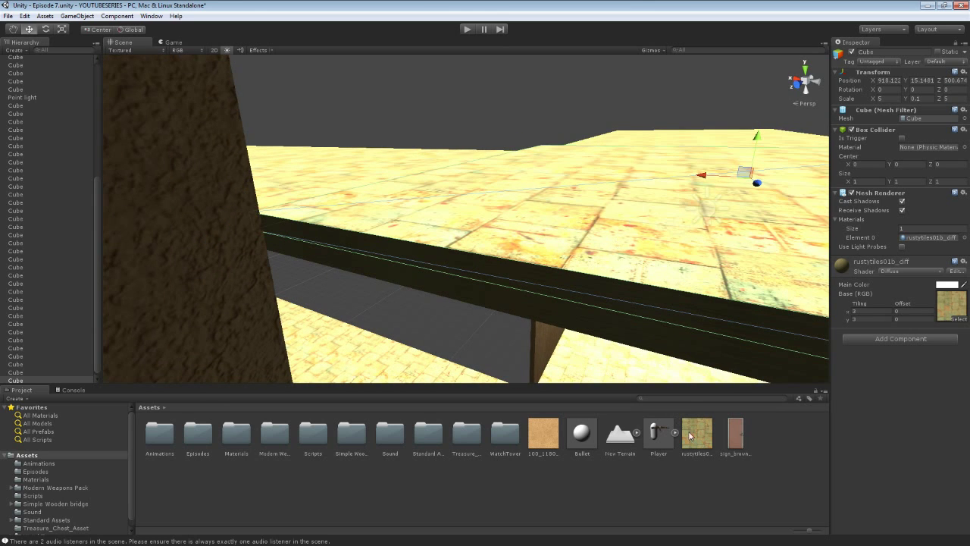
drag(554, 413, 523, 219)
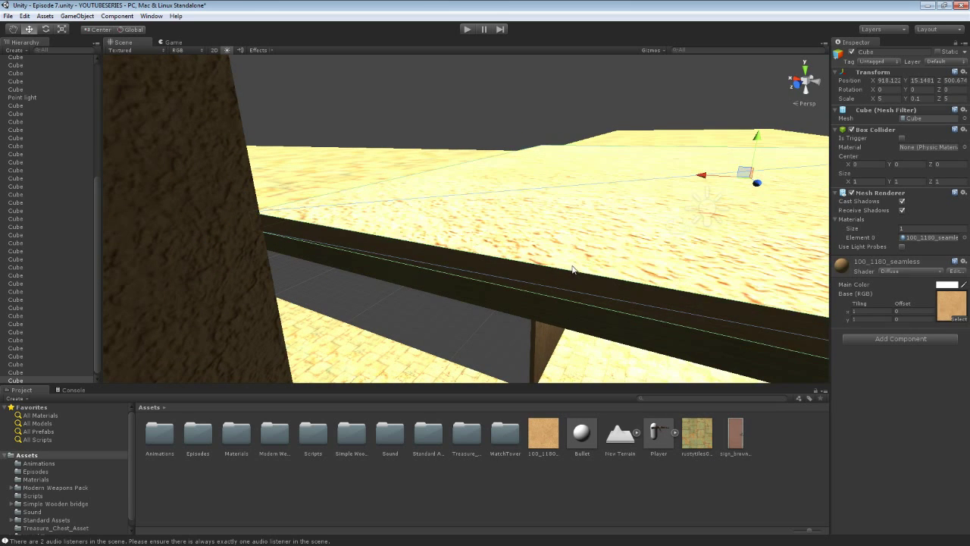
right_drag(524, 220, 596, 184)
right_drag(524, 308, 514, 348)
key(ctrl+z)
- Vertex-snap the sunken far corridor floor slab flush with the neighbouring junction floor, at X 918.122 and Y 9.94813
alt+drag(514, 350, 526, 242)
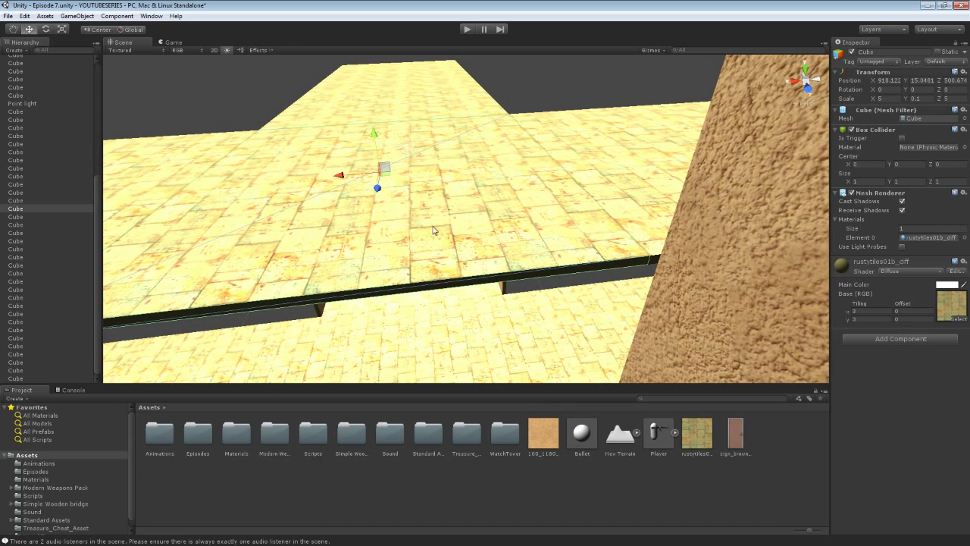
alt+drag(467, 173, 438, 203)
right_drag(439, 204, 626, 232)
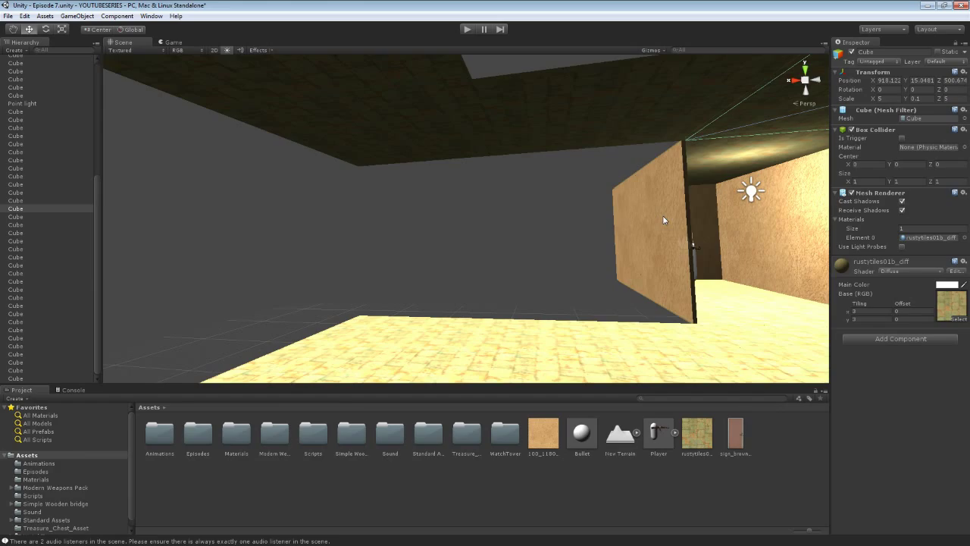
right_drag(663, 219, 711, 301)
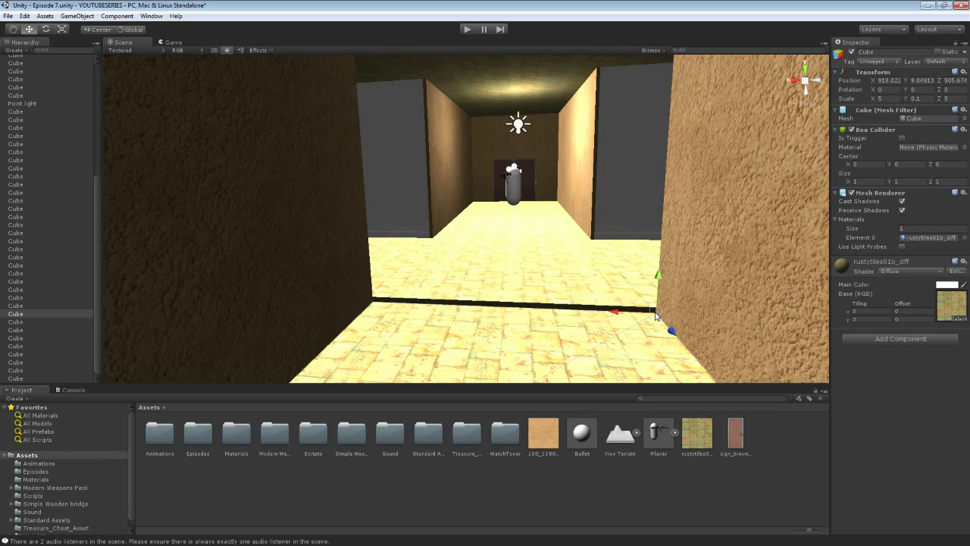
drag(657, 312, 653, 308)
click(625, 292)
right_drag(624, 290, 621, 288)
key(d)
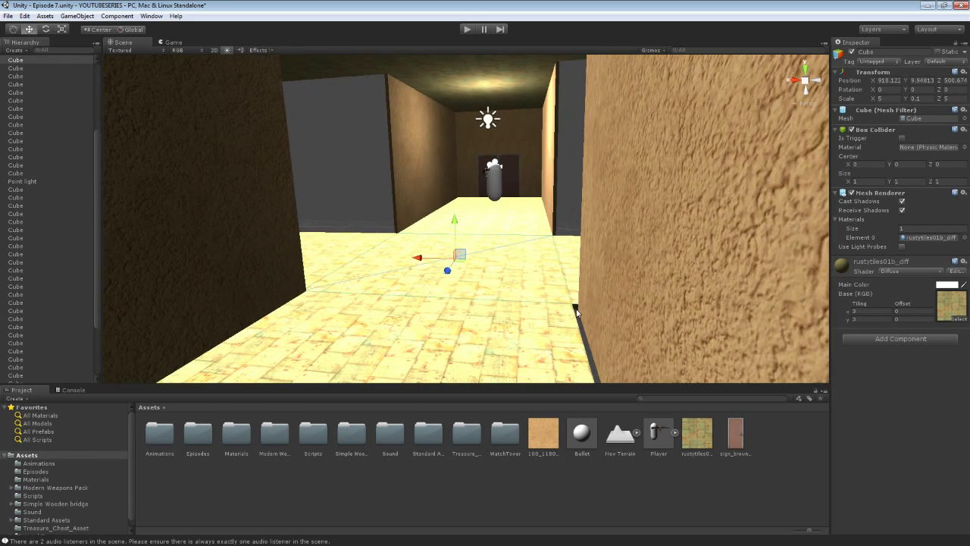
click(580, 305)
mouse_move(576, 304)
right_down()
mouse_move(535, 303)
mouse_move(555, 301)
mouse_move(543, 334)
mouse_move(577, 336)
mouse_move(564, 345)
mouse_move(583, 341)
mouse_move(559, 296)
mouse_move(576, 295)
right_up()
click(541, 338)
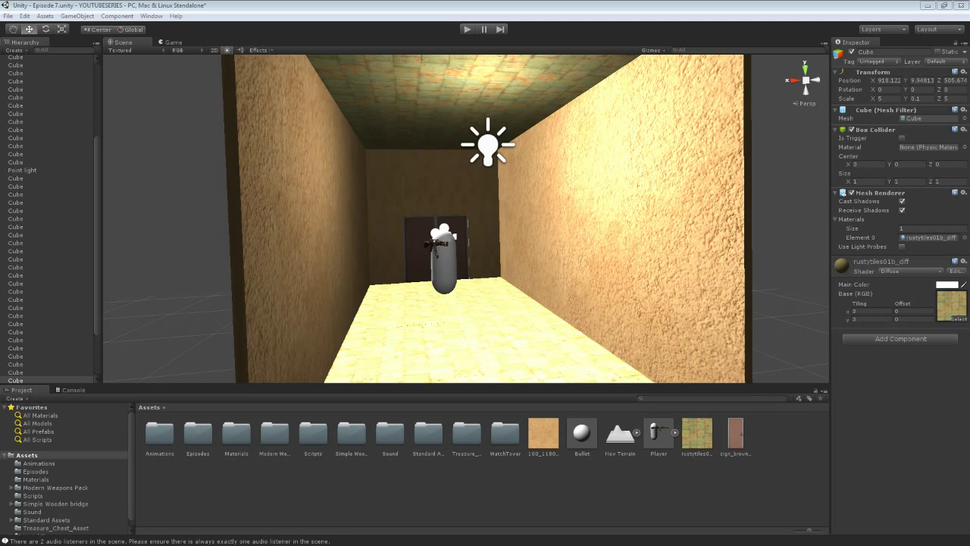
- Move the point light sideways towards the middle of the corridor and tint it blue with hue 224
scroll(501, 197, up, 3)
click(451, 186)
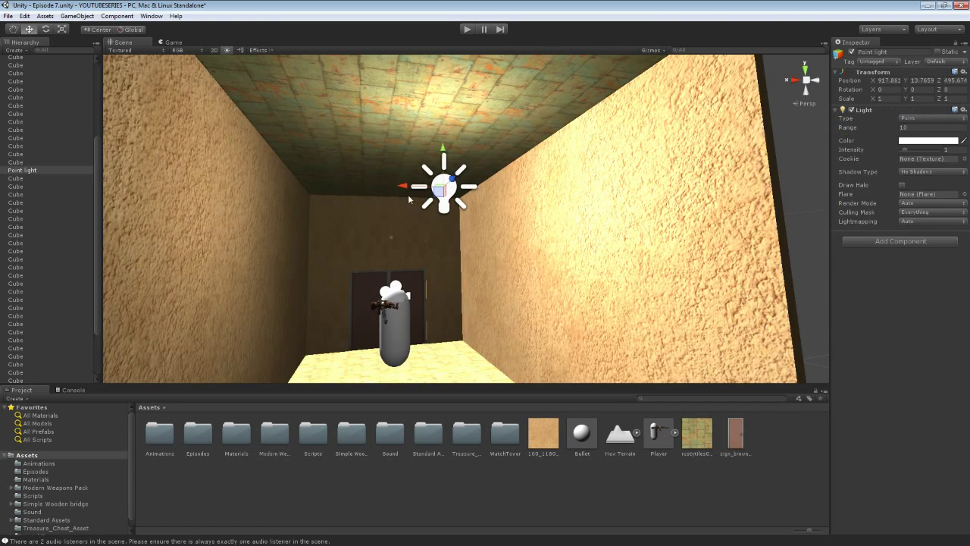
drag(406, 190, 738, 196)
click(920, 141)
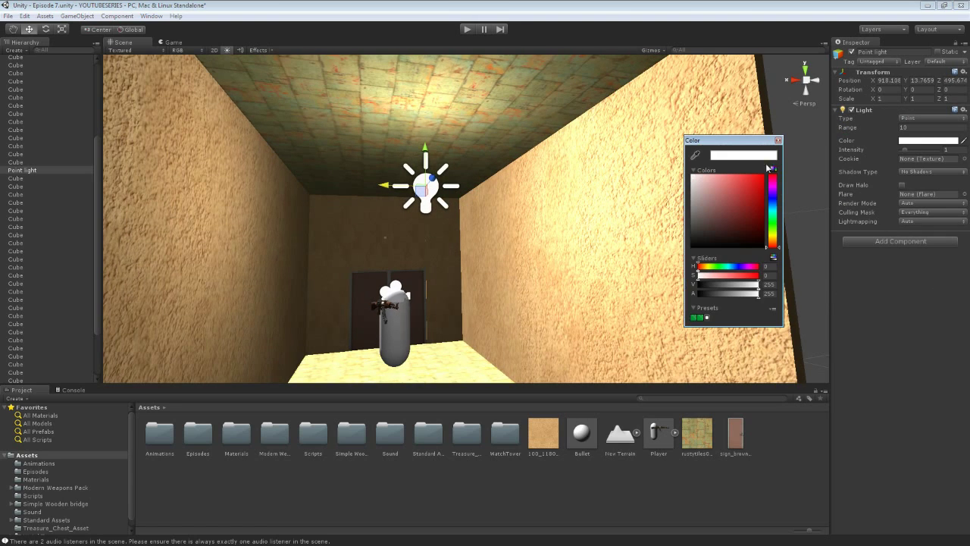
click(762, 209)
mouse_move(779, 214)
mouse_down()
mouse_move(772, 190)
mouse_move(771, 213)
mouse_up()
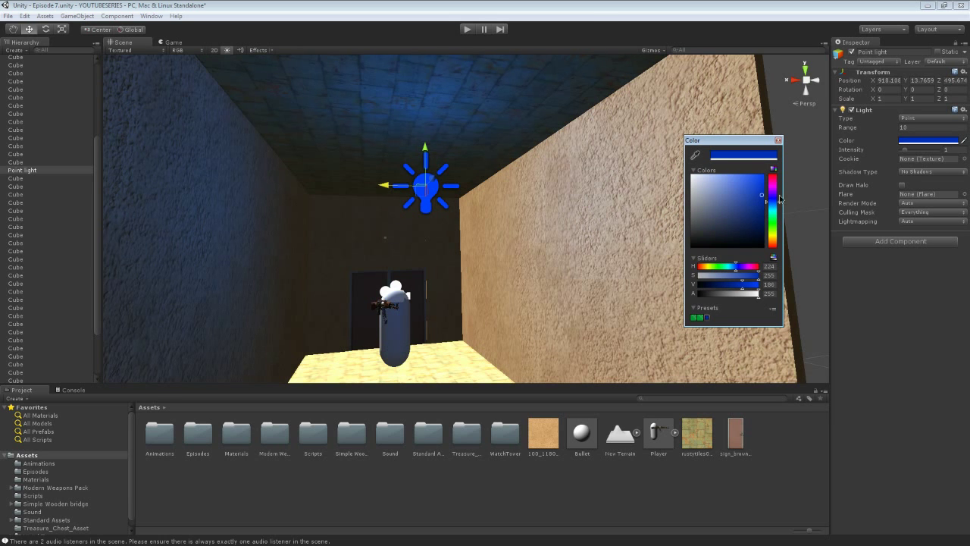
click(394, 185)
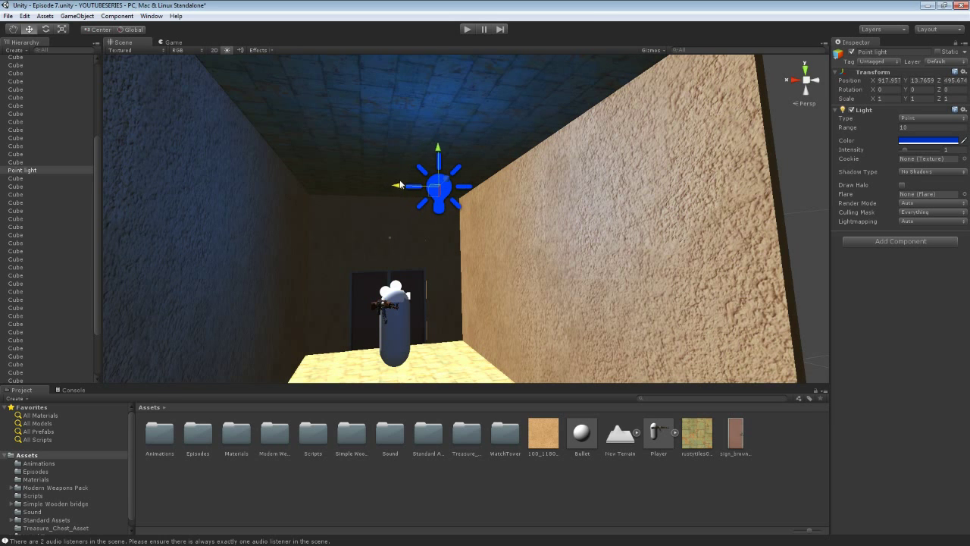
- Change the point light's colour to cyan with hue 180
right_drag(443, 202, 486, 262)
click(913, 142)
mouse_move(768, 208)
mouse_down()
mouse_move(776, 180)
mouse_move(780, 219)
mouse_up()
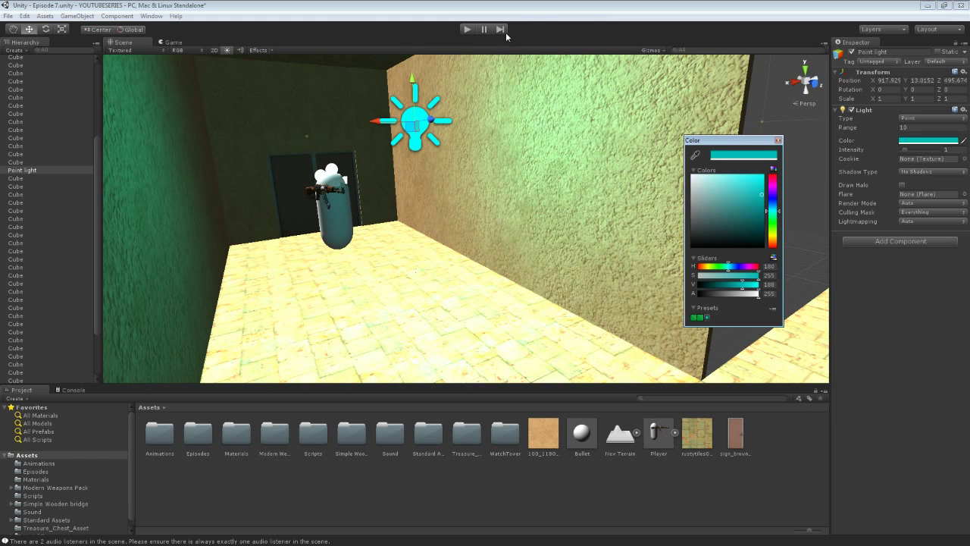
- Playtest the level to check the cyan point light's effect on the corridor, and stop the playtest
click(467, 30)
click(467, 29)
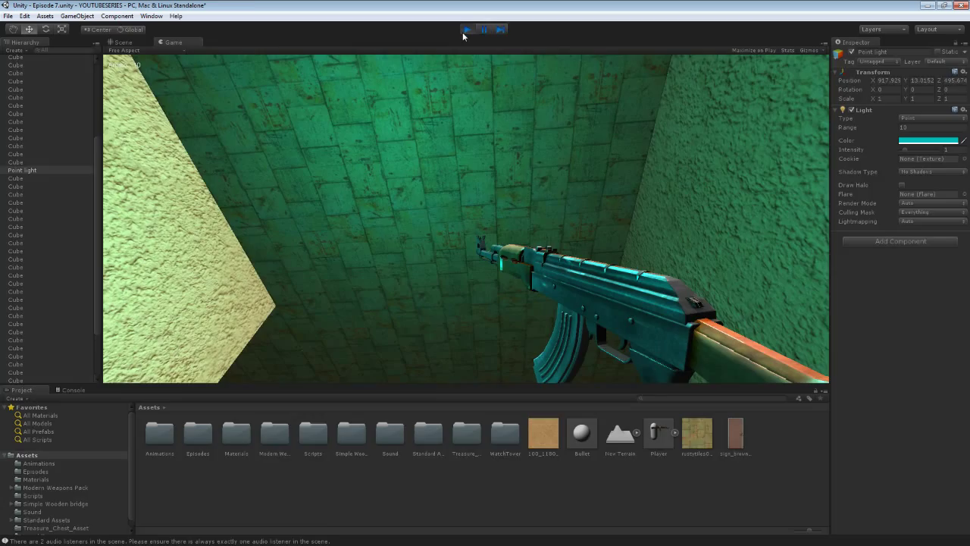
click(467, 28)
- Move the cyan point light towards the double door to Z 490.338 and place a duplicate farther along the corridor at Z 496.448
right_drag(448, 139, 440, 116)
drag(453, 155, 304, 86)
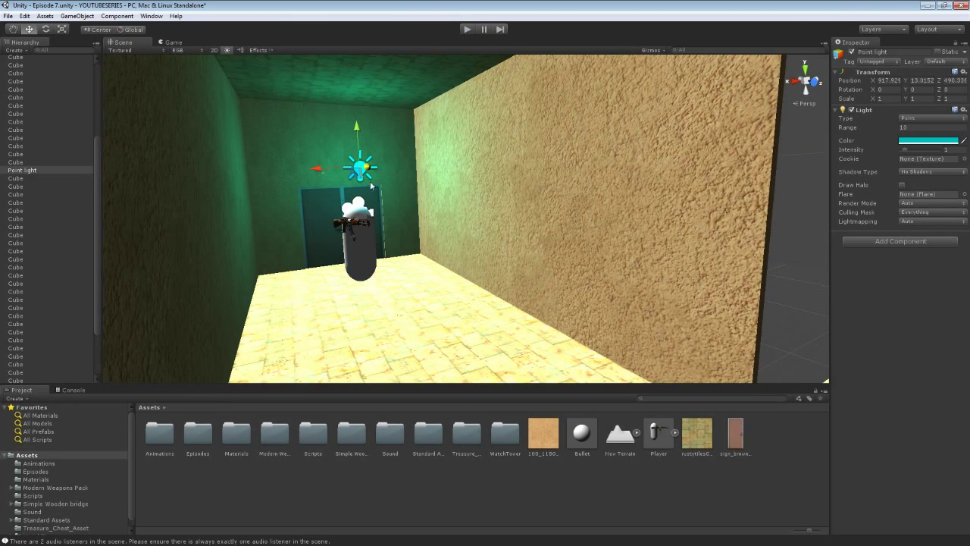
key(ctrl+d)
drag(371, 182, 492, 150)
drag(600, 127, 567, 135)
key(s)
right_drag(567, 136, 551, 146)
drag(552, 149, 599, 250)
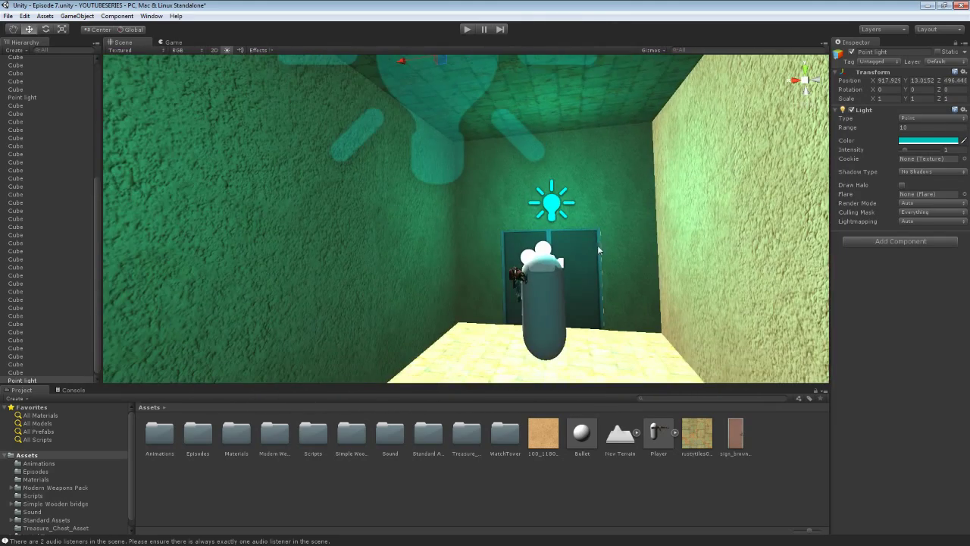
- Examine the corridor floor slabs and the unfinished walls around the junction from inside and from above
click(592, 299)
alt+drag(591, 301, 556, 278)
click(541, 294)
right_drag(543, 274, 468, 313)
key(w)
alt+drag(467, 313, 472, 205)
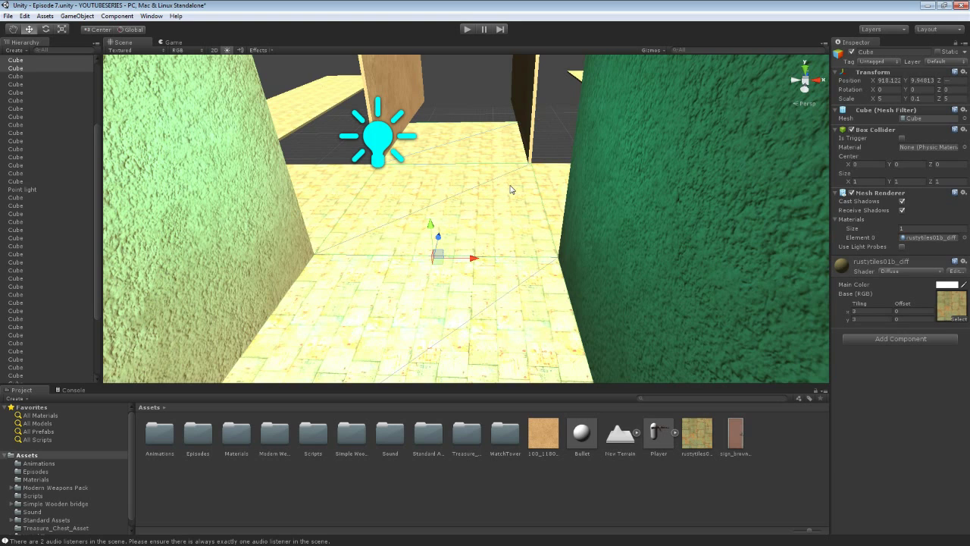
right_drag(512, 218, 431, 110)
key(w)
click(430, 210)
key(w)
key(d)
right_drag(429, 210, 628, 146)
key(s)
middle_drag(627, 147, 634, 241)
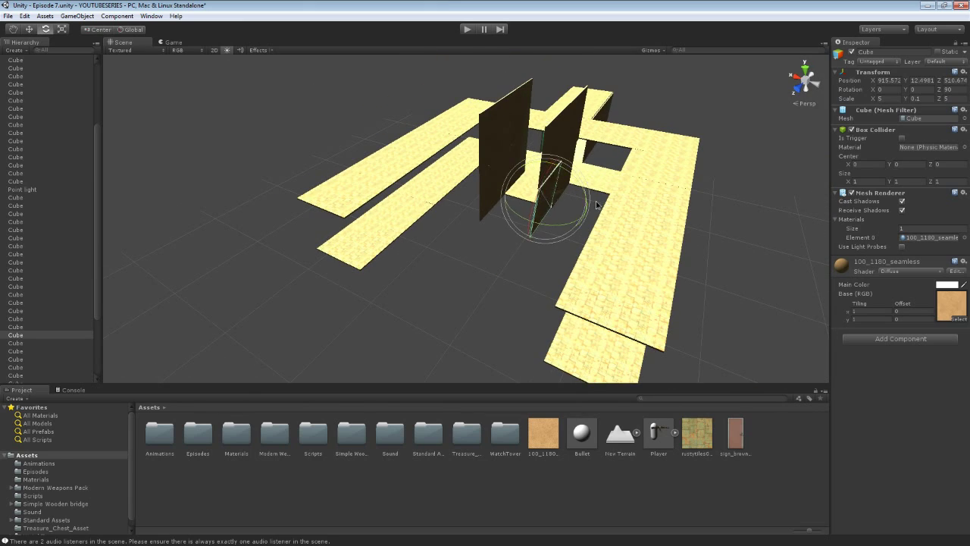
drag(603, 213, 595, 174)
key(w)
key(w)
right_drag(485, 206, 629, 235)
- Try to lift a duplicate of the junction floor slab at Z 505.674 straight up from the floor
click(461, 259)
right_drag(461, 258, 470, 264)
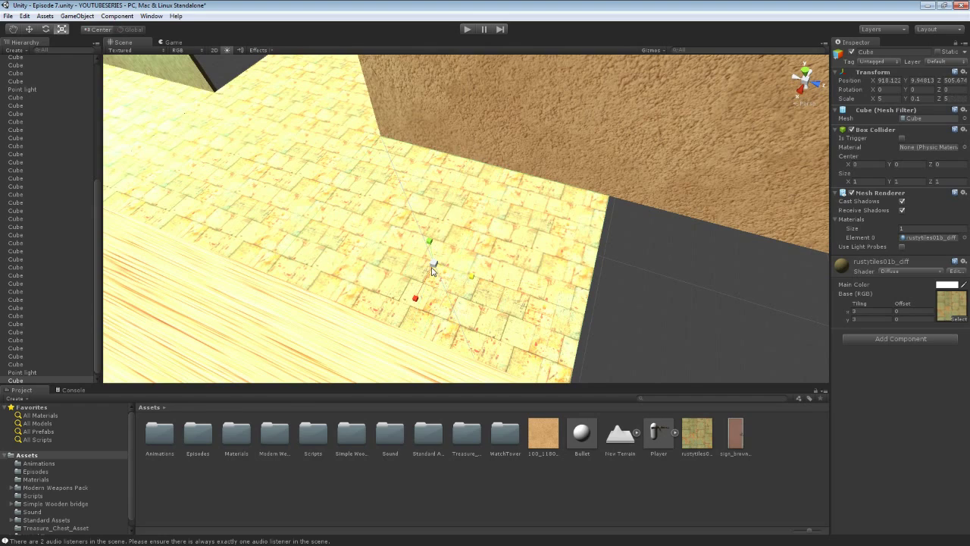
right_drag(432, 266, 469, 270)
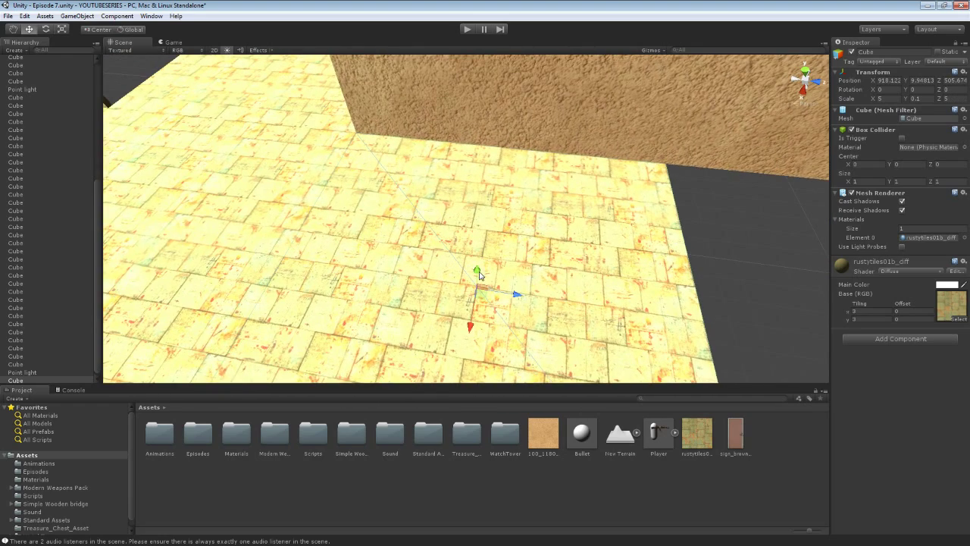
drag(479, 276, 481, 213)
key(ctrl+z)
key(ctrl+z)
right_drag(479, 221, 541, 145)
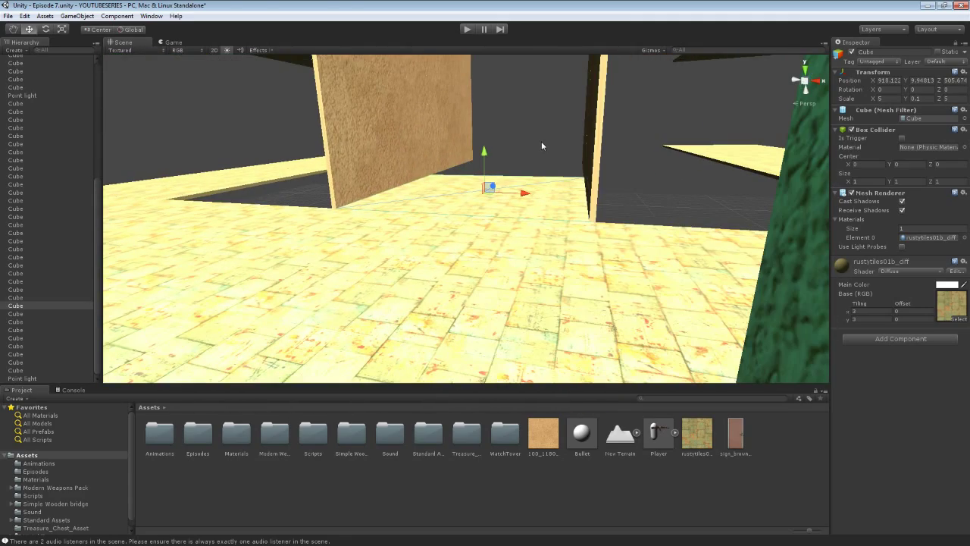